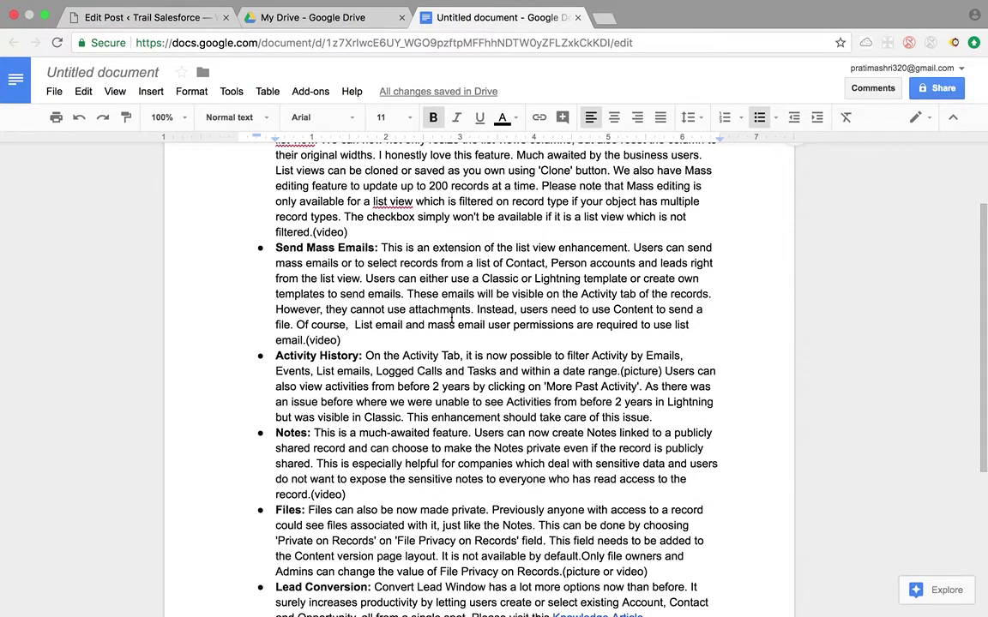
- Scroll back up to the List Views notes in the Google Doc, then switch to Salesforce
scroll(635, 482, up, 3)
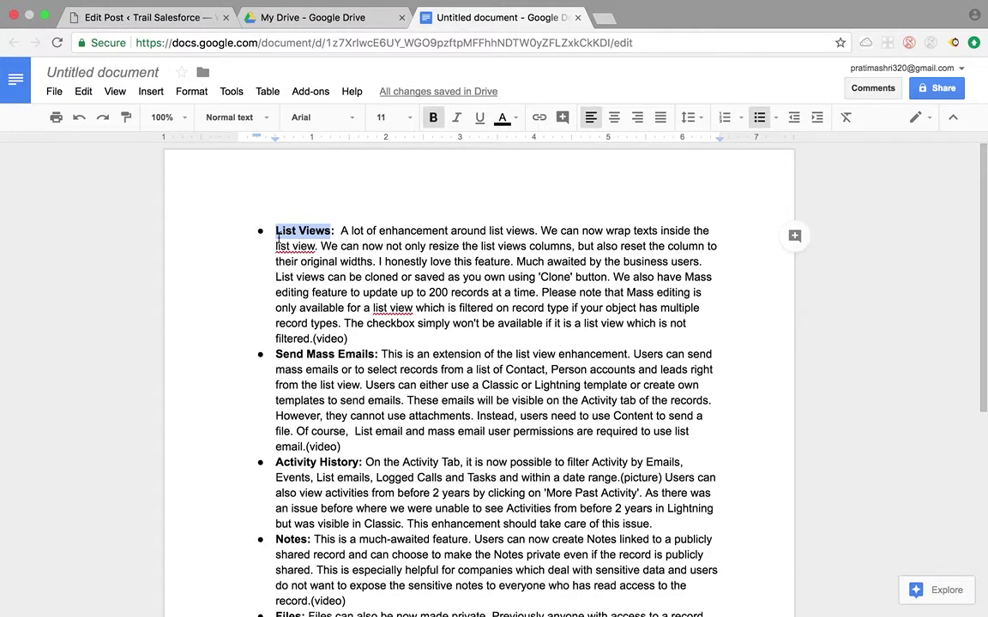
key(ctrl+Left)
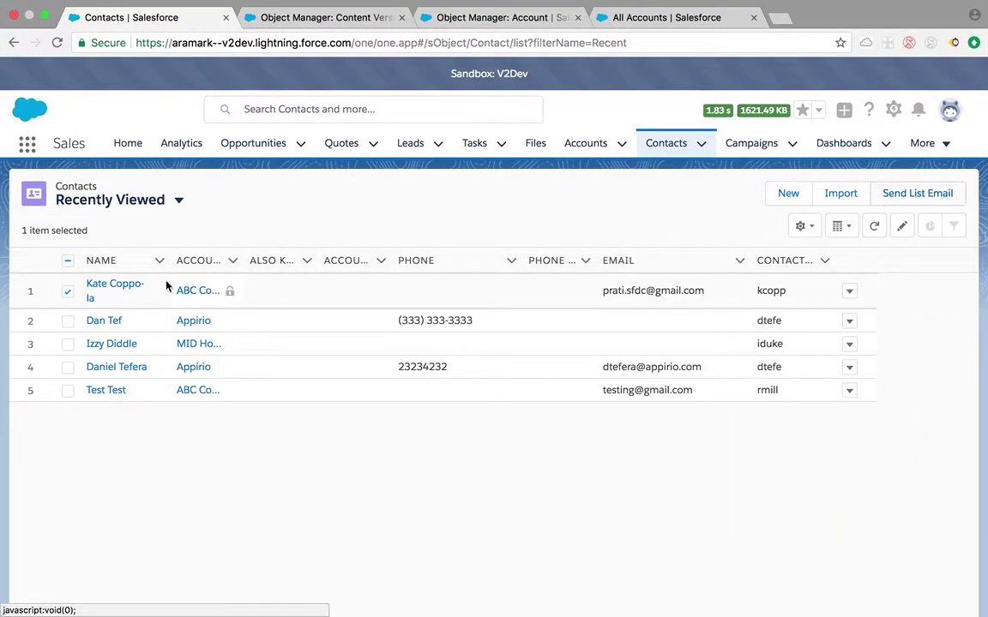
- Narrow the Name column slightly and clear the contact selection
click(164, 253)
mouse_move(164, 253)
mouse_down()
mouse_move(154, 254)
mouse_move(168, 254)
mouse_up()
mouse_move(241, 249)
mouse_down()
mouse_move(218, 245)
mouse_move(243, 252)
mouse_up()
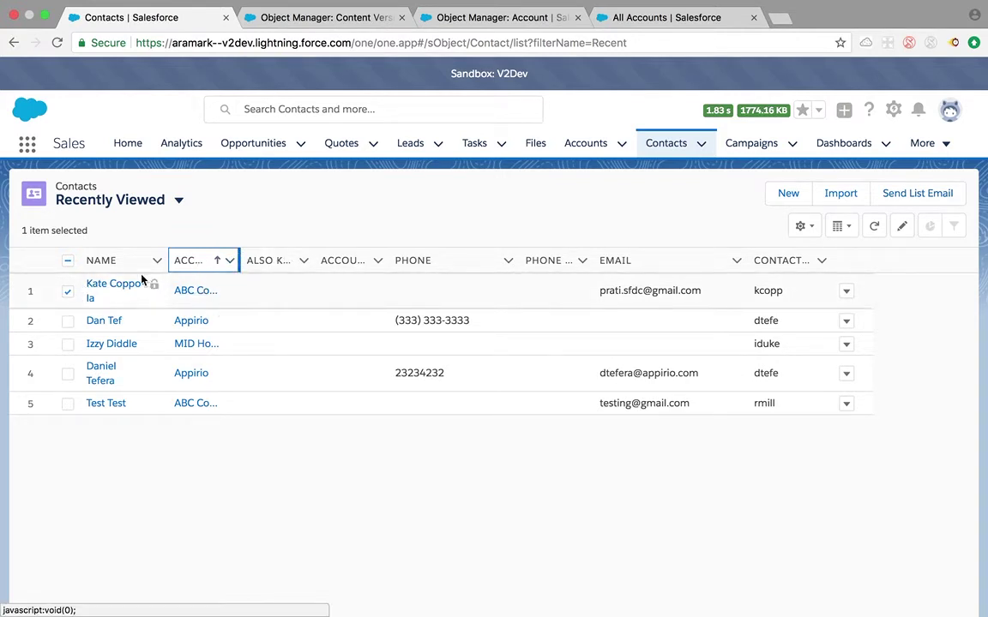
click(67, 261)
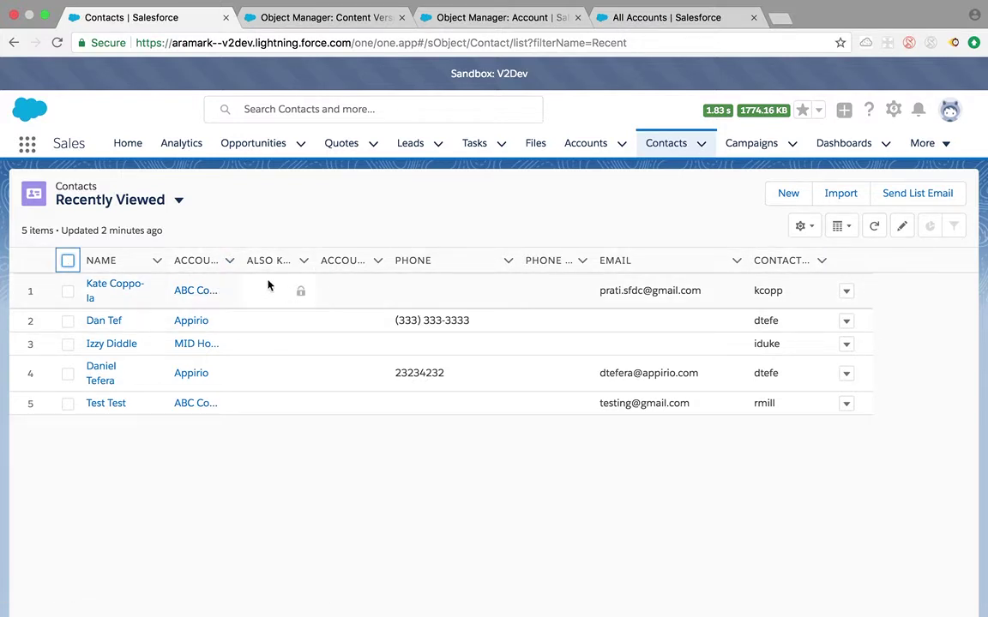
- Set the Account column to Wrap text, then visit Accounts and come back to Contacts
click(230, 265)
click(265, 287)
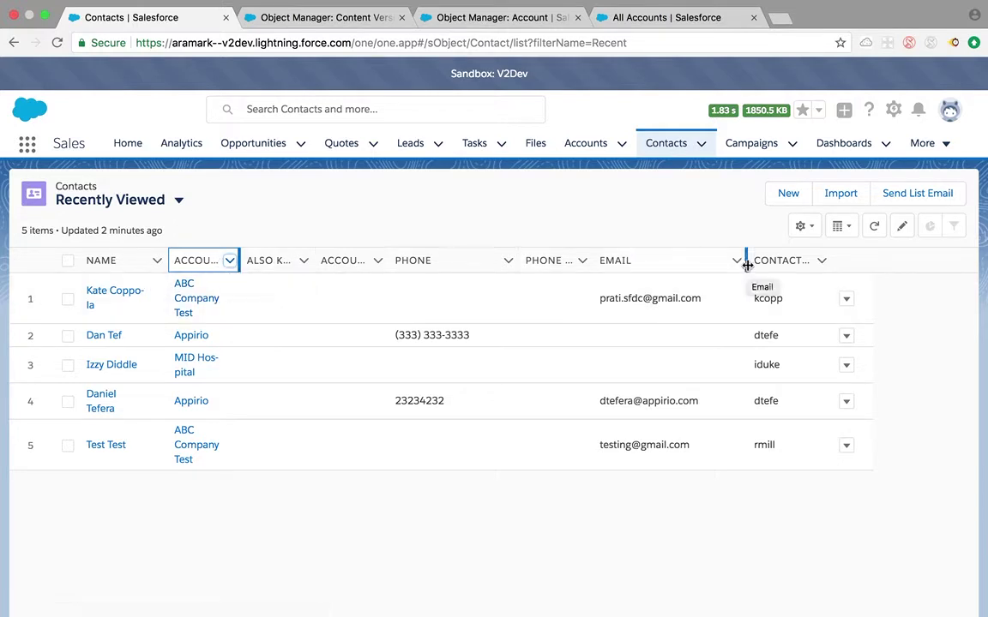
click(599, 145)
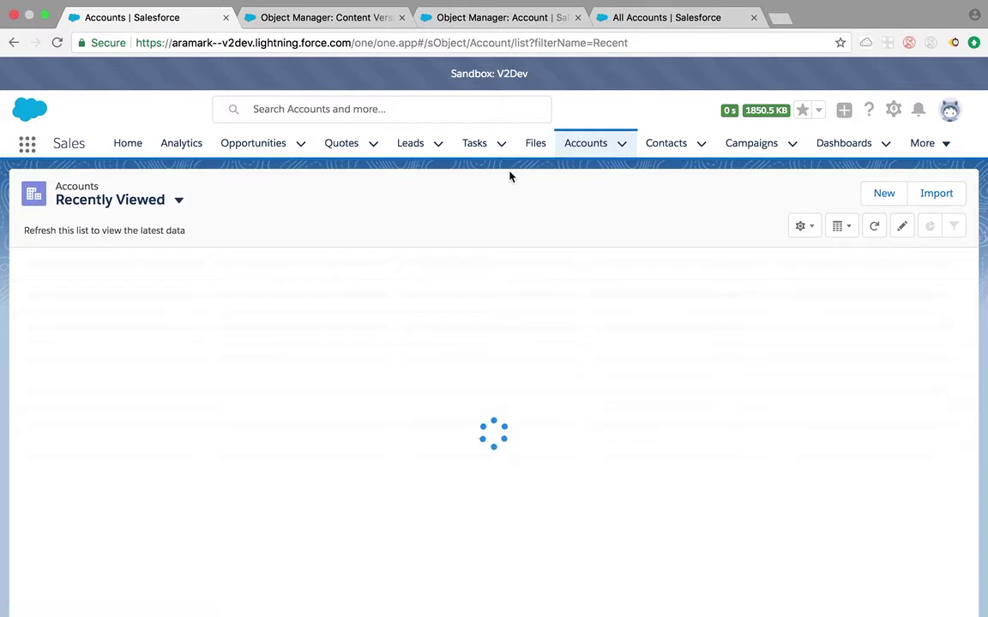
click(667, 147)
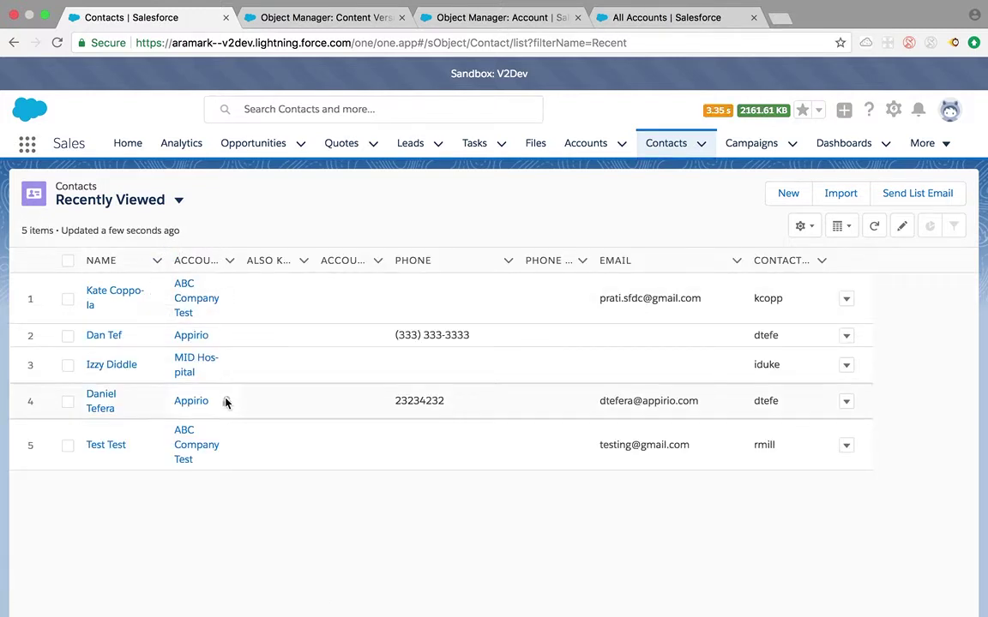
- Reset the Recently Viewed contacts list's column widths to their defaults via the gear menu
click(810, 228)
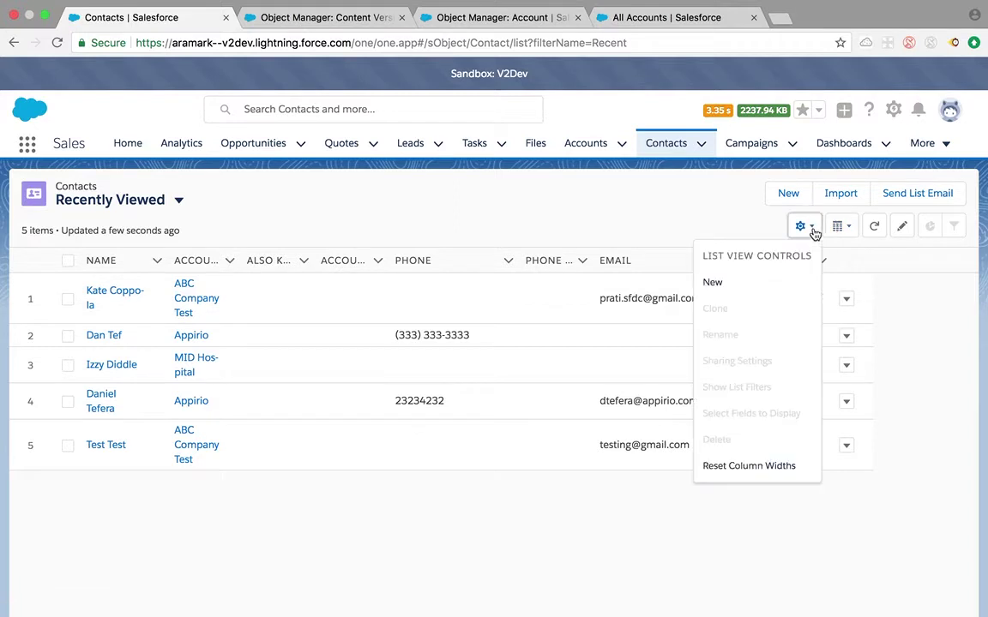
click(781, 468)
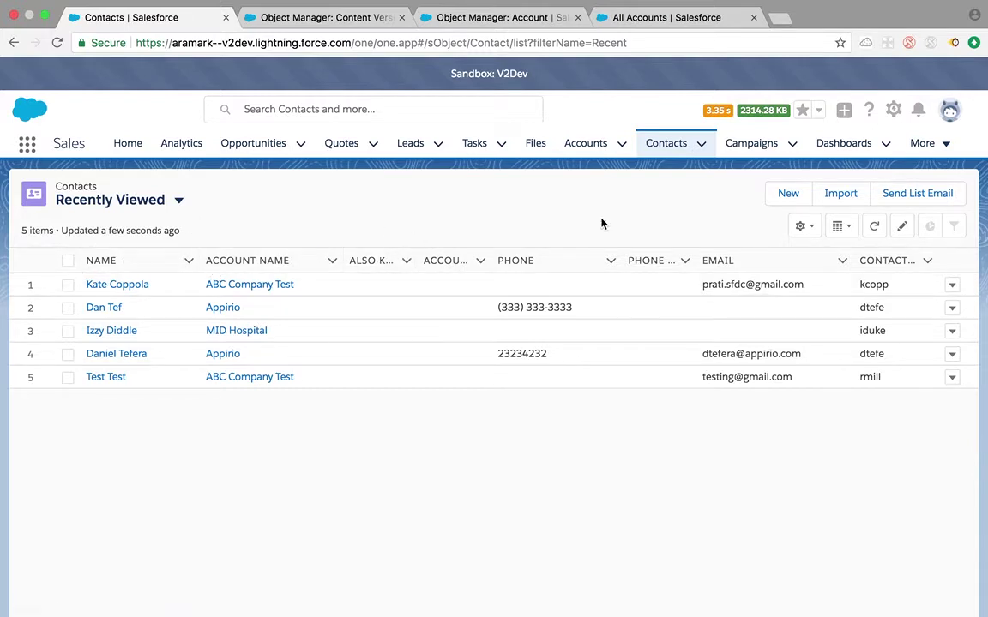
click(803, 228)
click(628, 239)
- Switch to the My Contacts list view, briefly starting and cancelling a clone of it
click(178, 200)
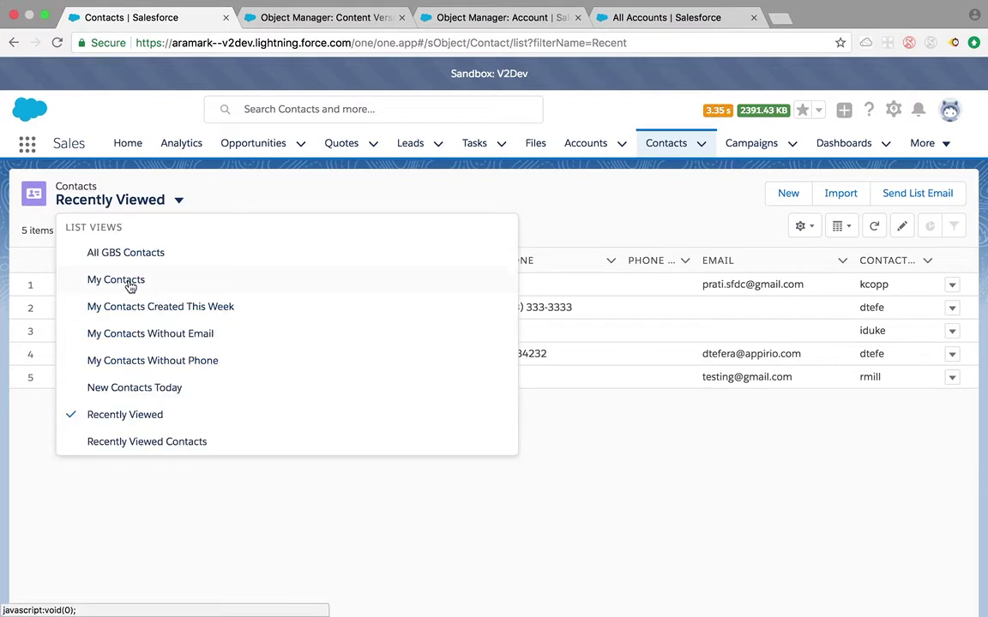
click(124, 284)
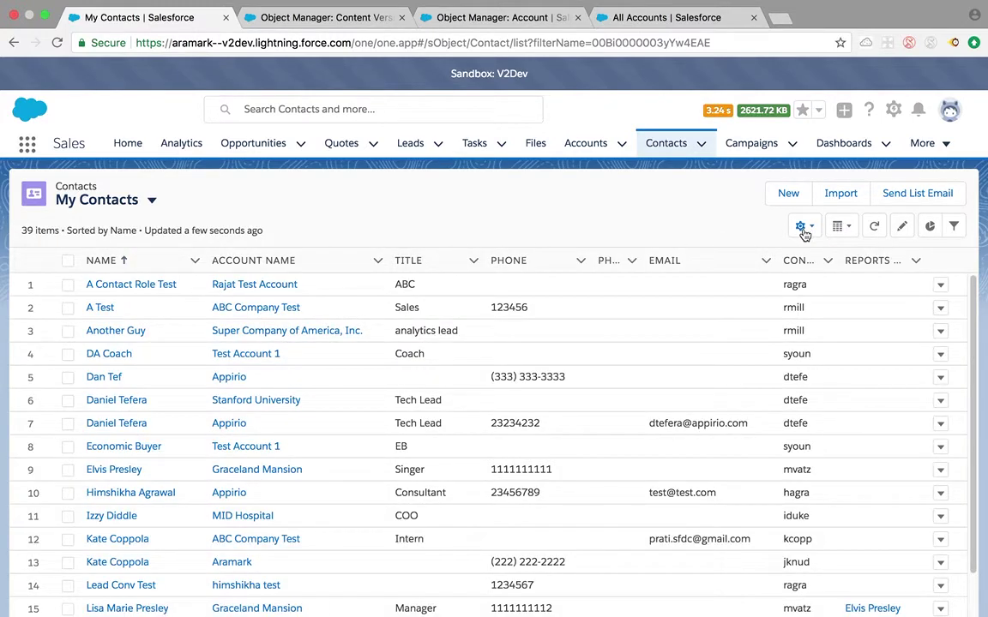
click(812, 227)
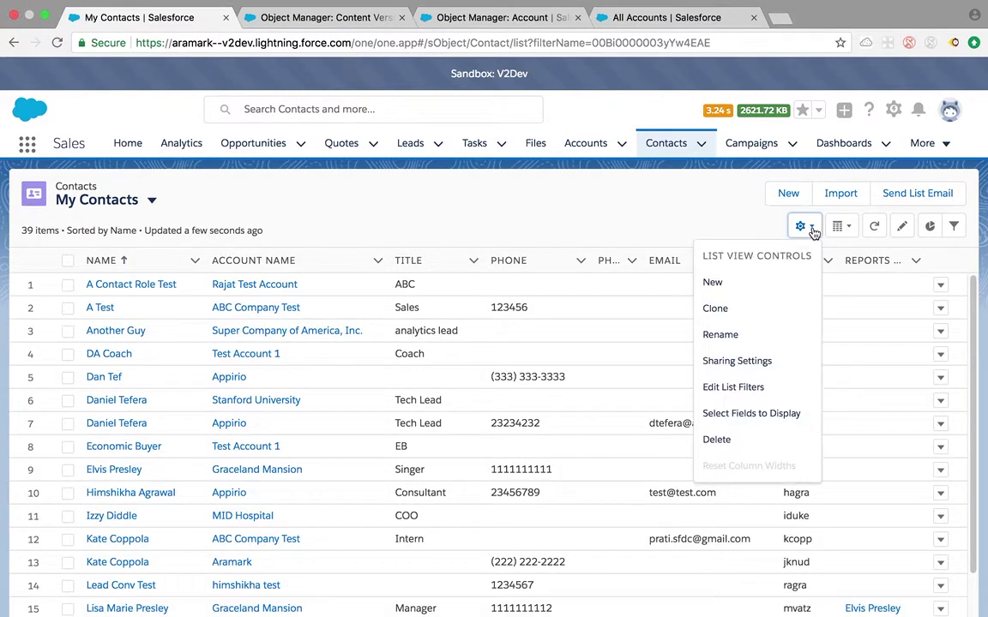
click(717, 308)
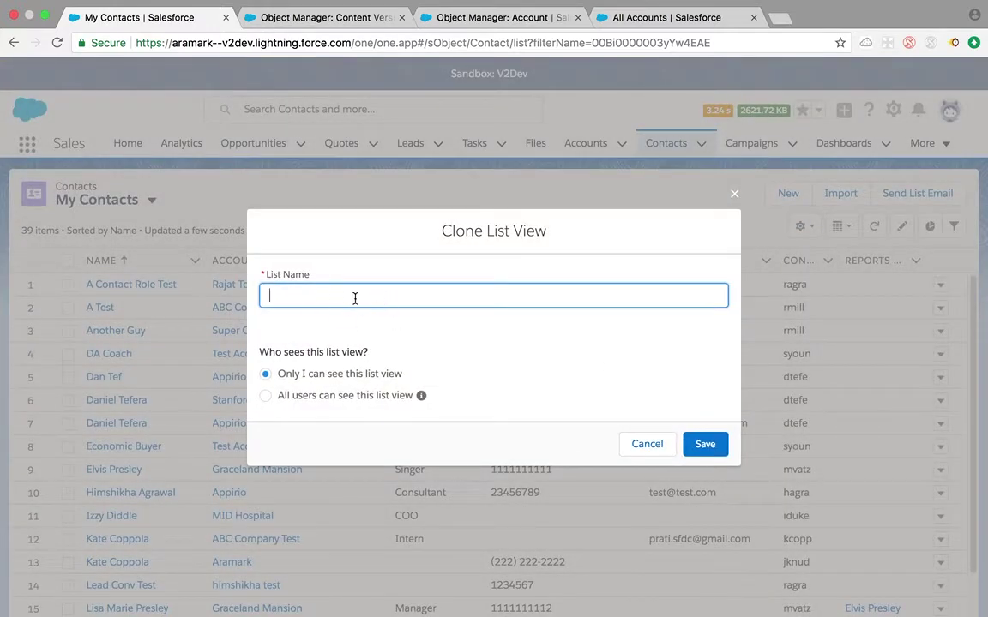
click(734, 197)
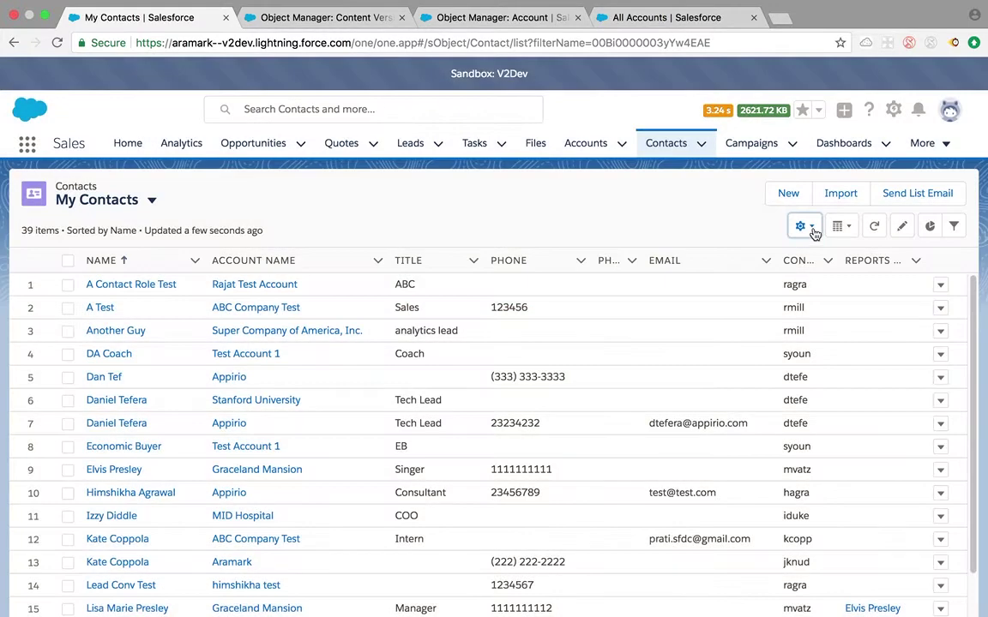
click(806, 228)
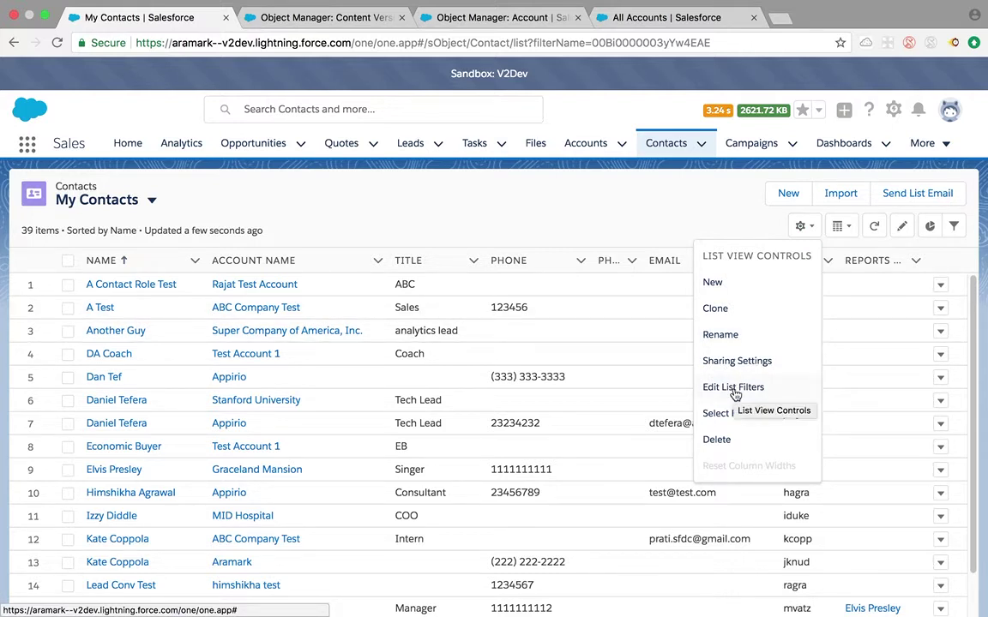
click(658, 227)
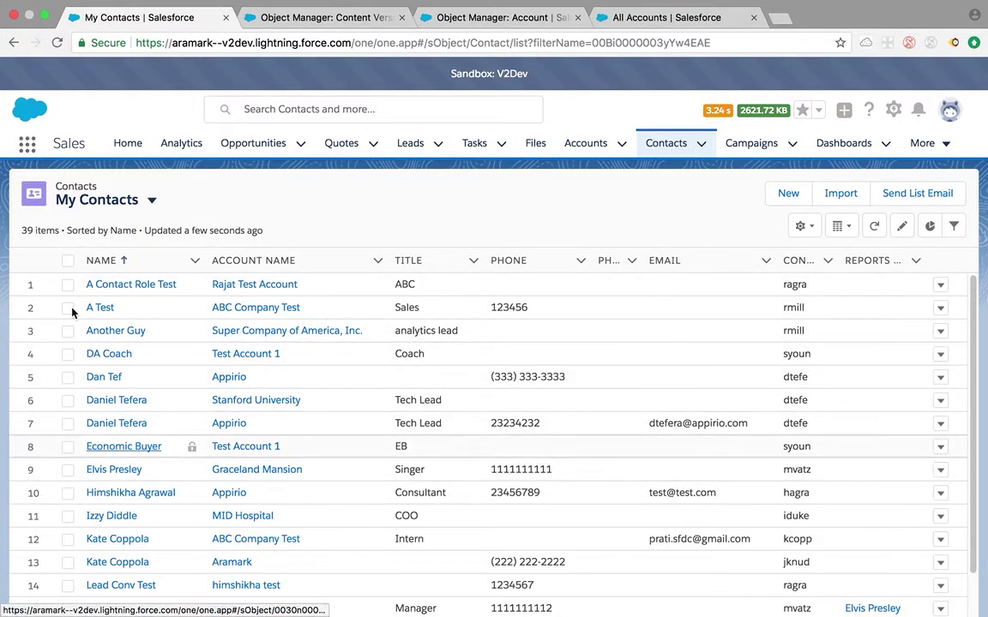
- Set Phone to 123456 on all 39 selected contacts via A Test's inline edit, then deselect and go to Accounts
click(69, 263)
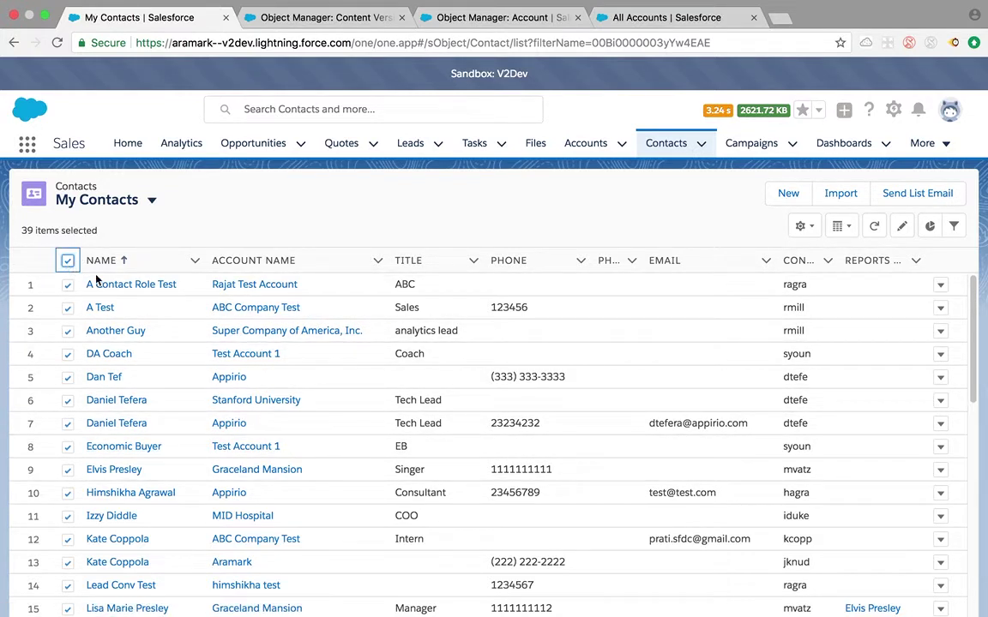
double_click(613, 286)
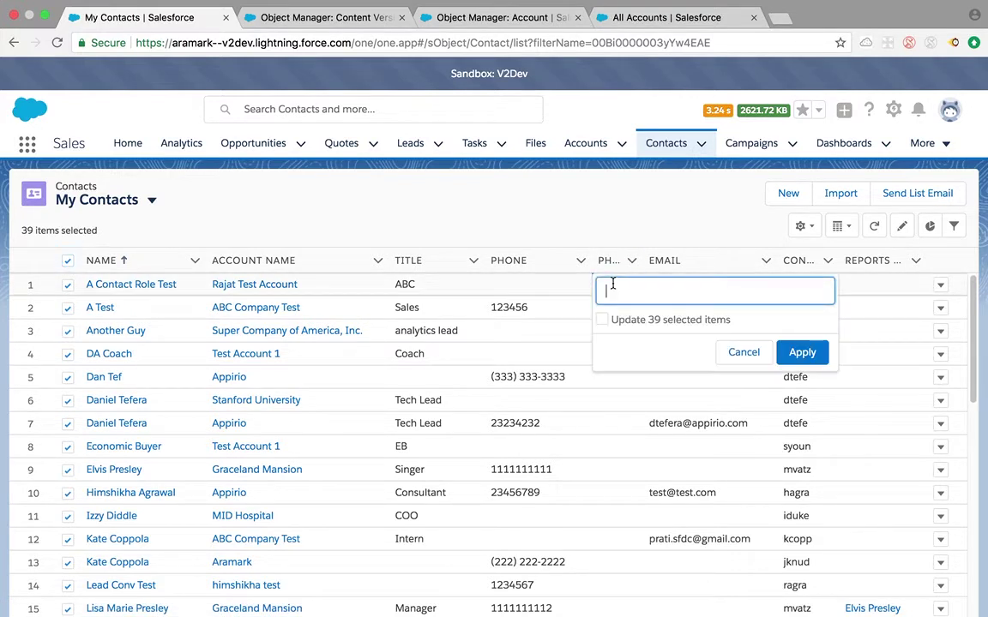
click(751, 356)
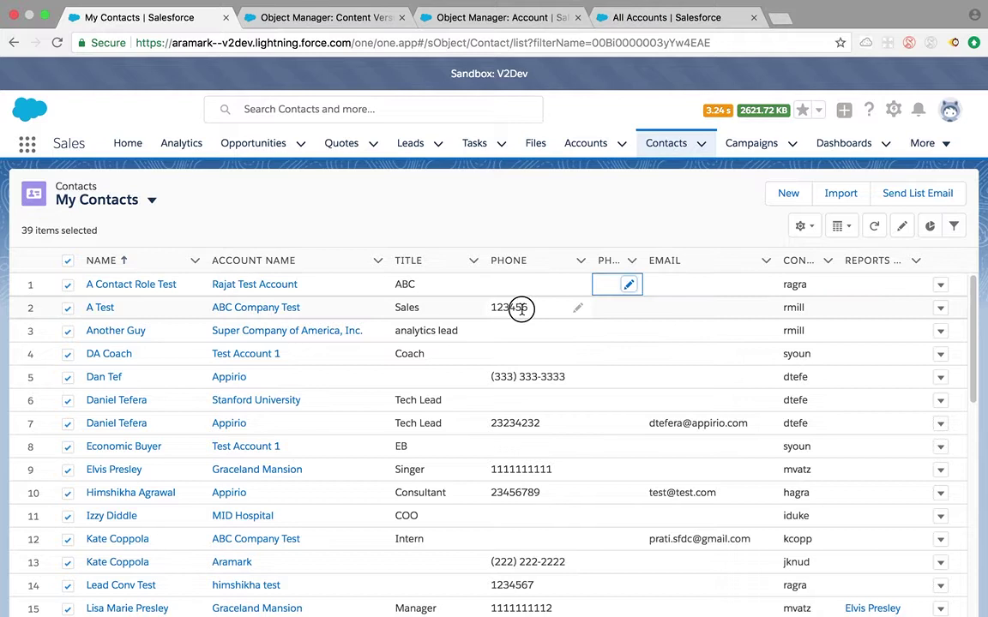
double_click(521, 309)
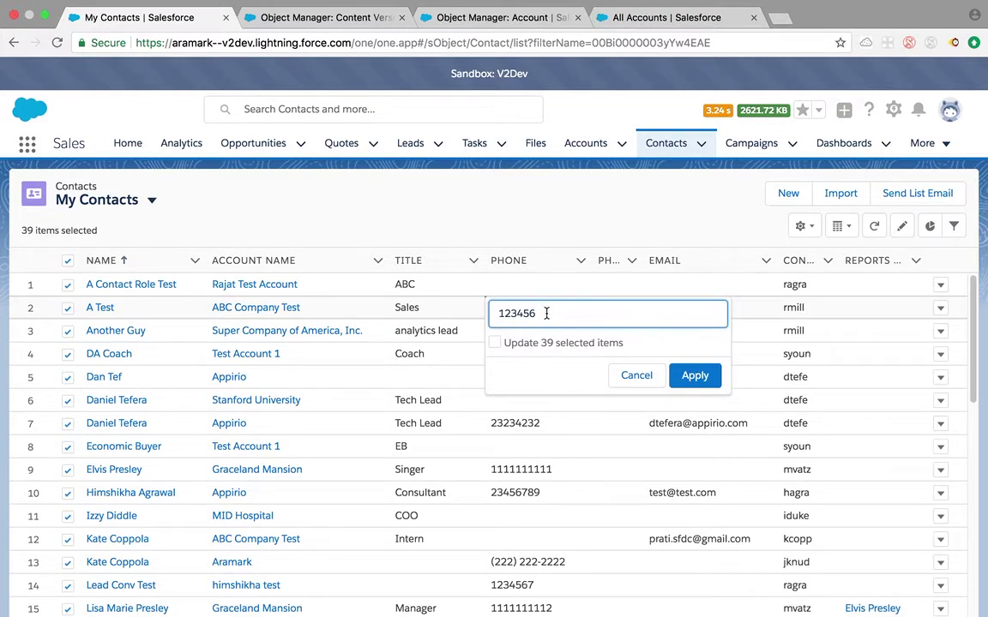
click(496, 344)
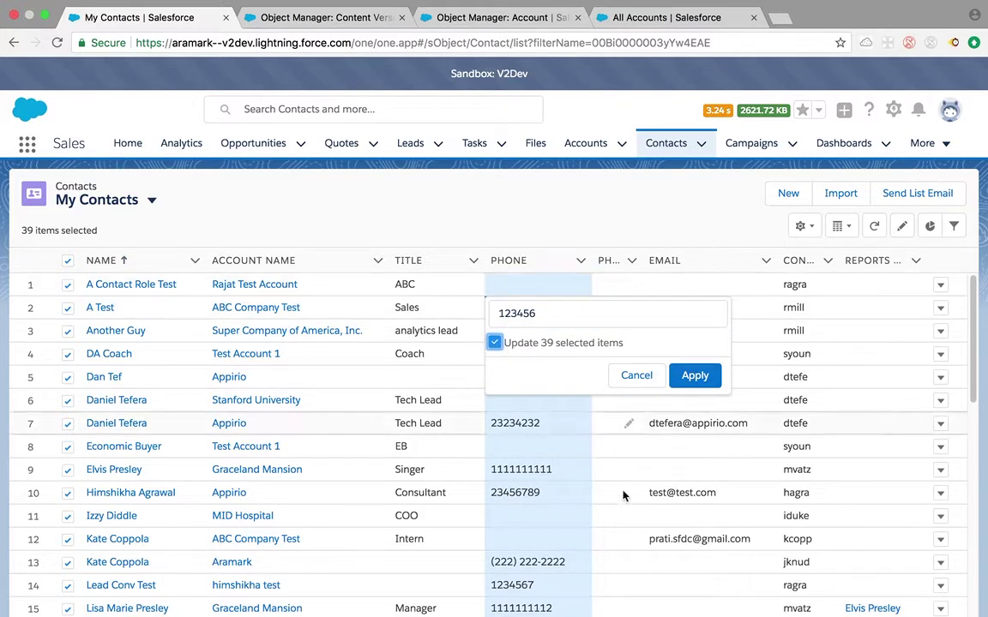
click(551, 221)
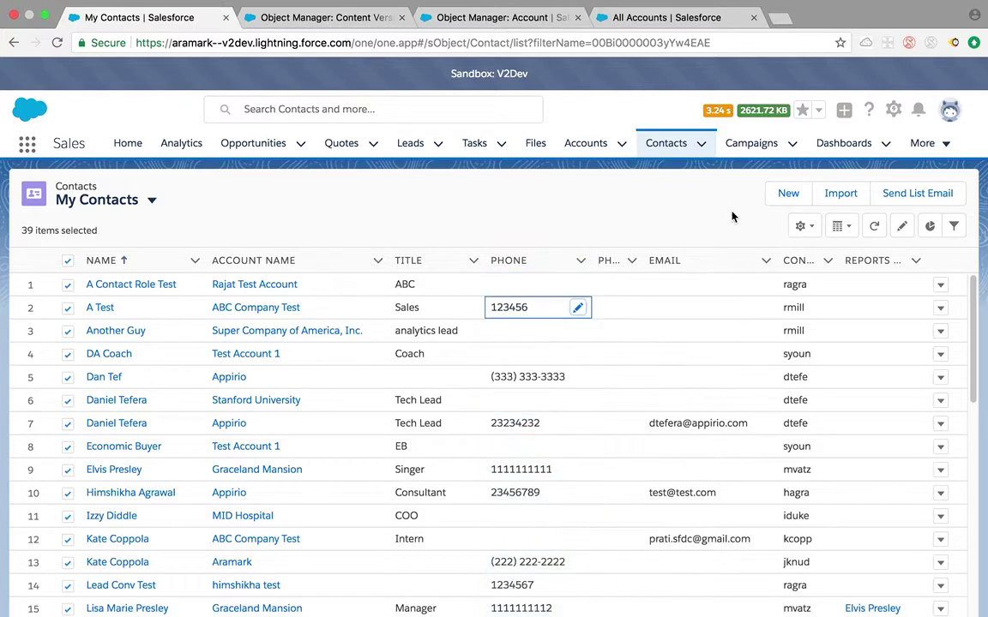
click(68, 261)
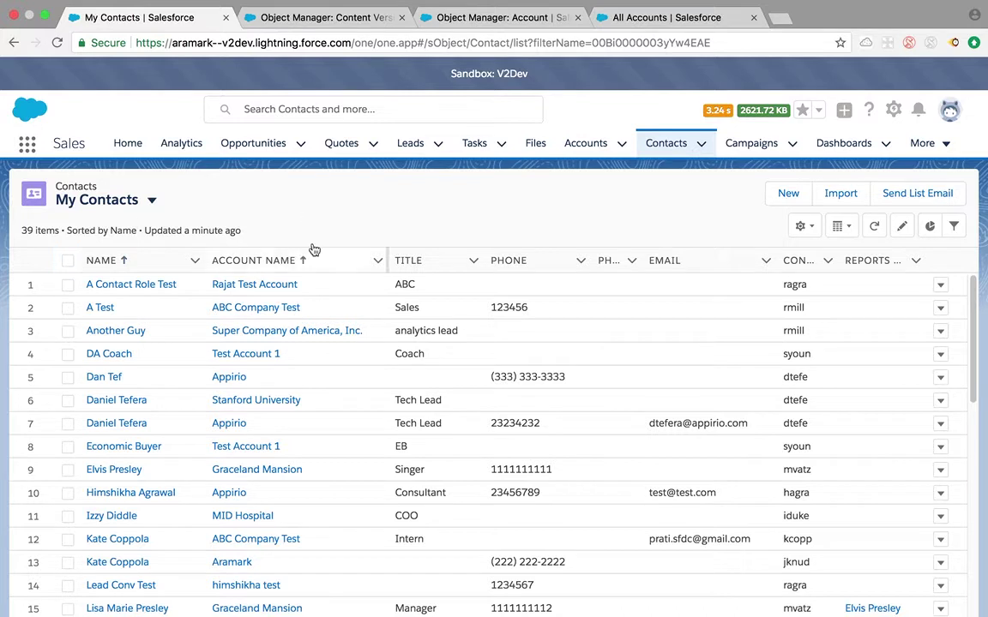
click(589, 147)
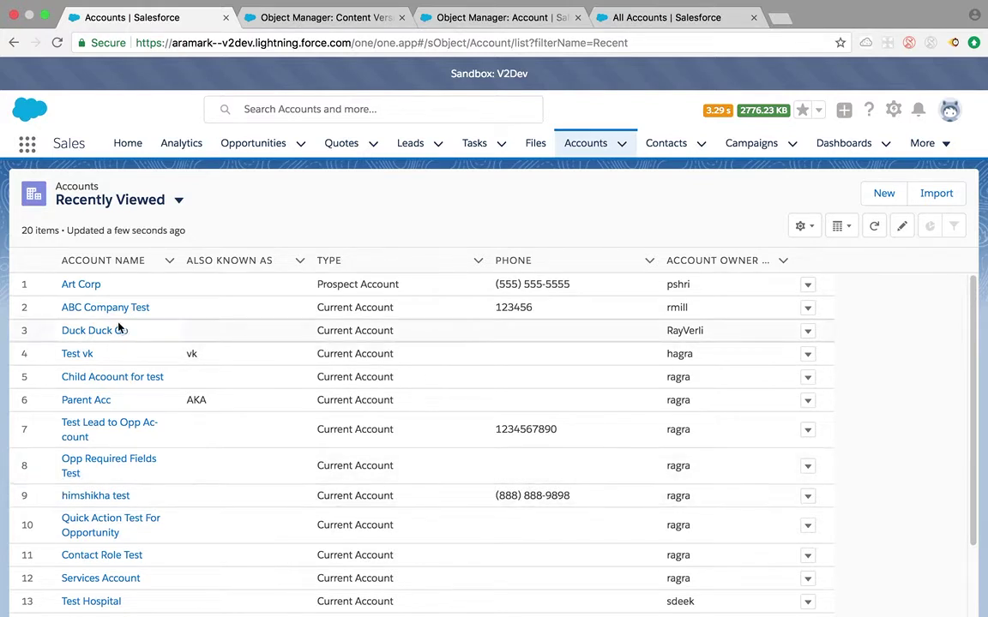
- Show the available account list views from the Recently Viewed dropdown
click(806, 226)
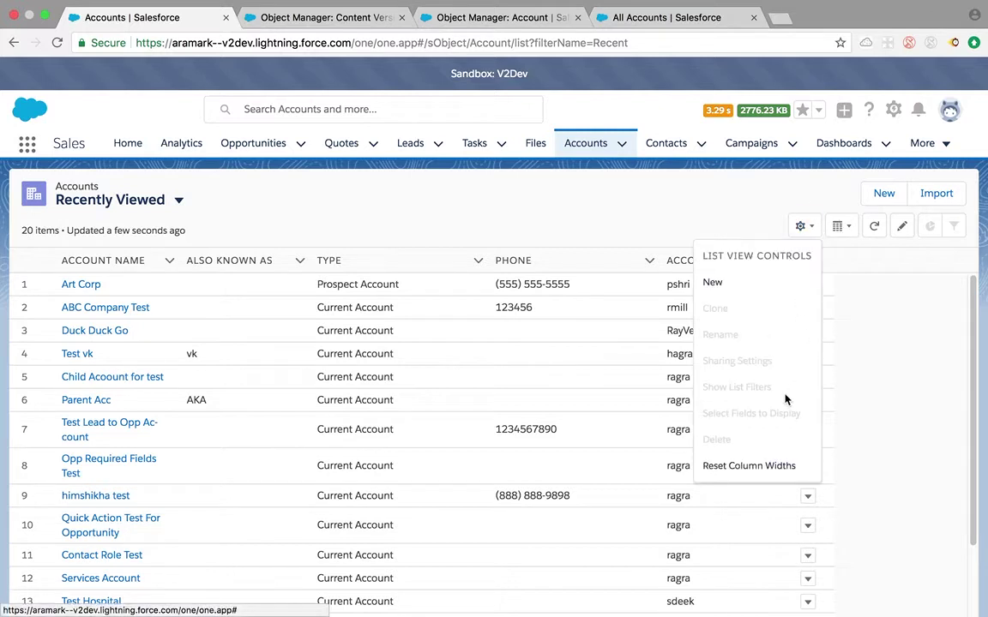
click(734, 213)
click(179, 200)
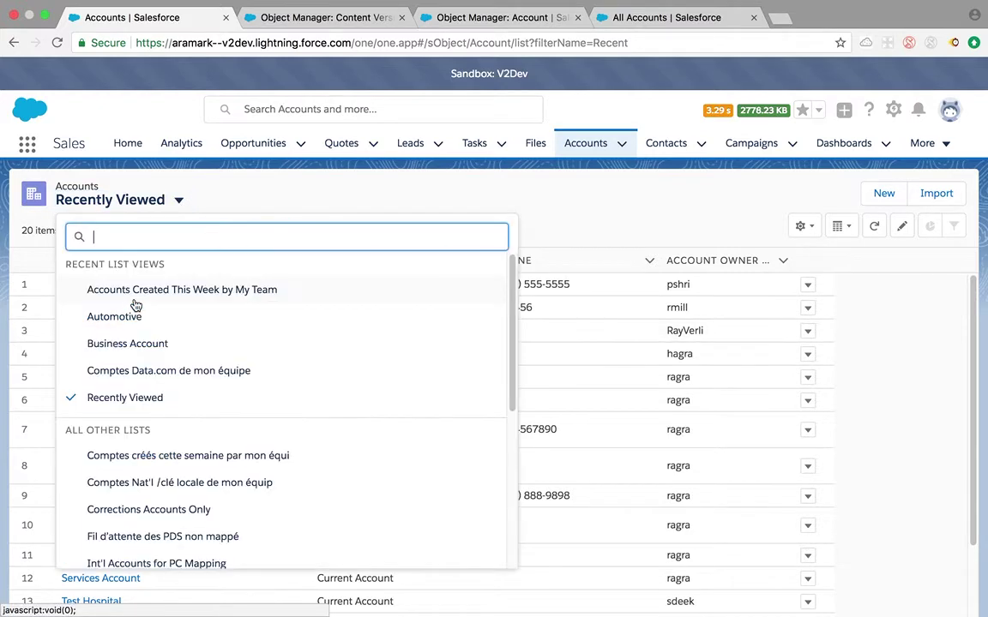
- Switch to the Business Account list view and look over its filters
click(143, 347)
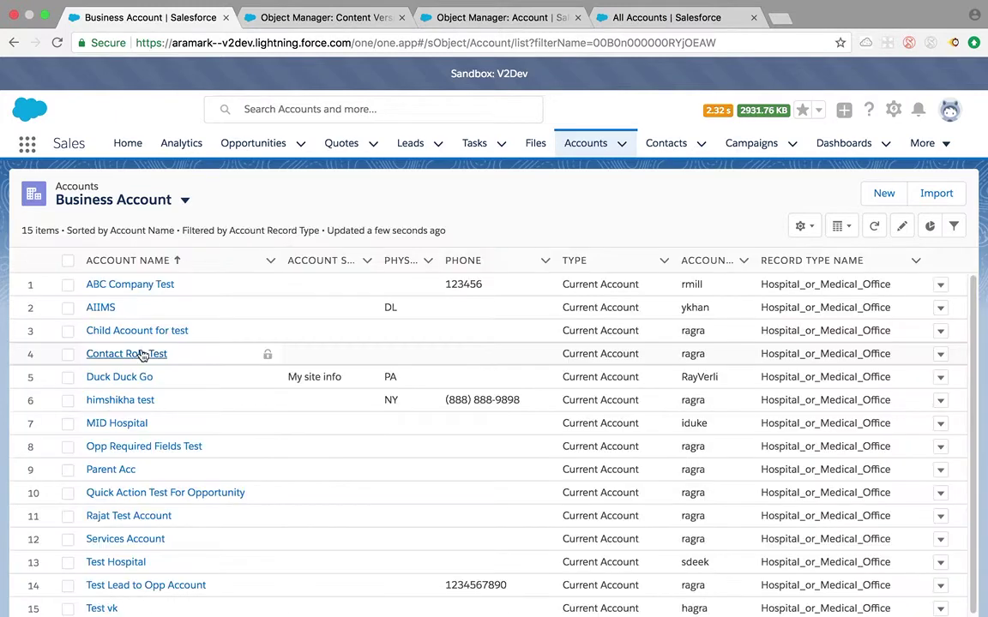
click(805, 227)
click(747, 387)
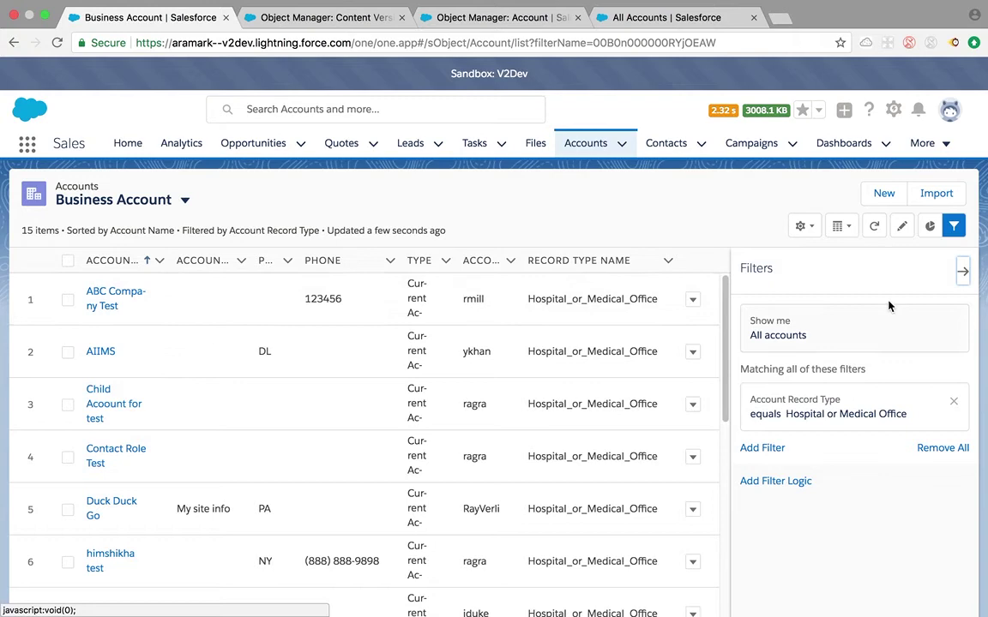
click(961, 272)
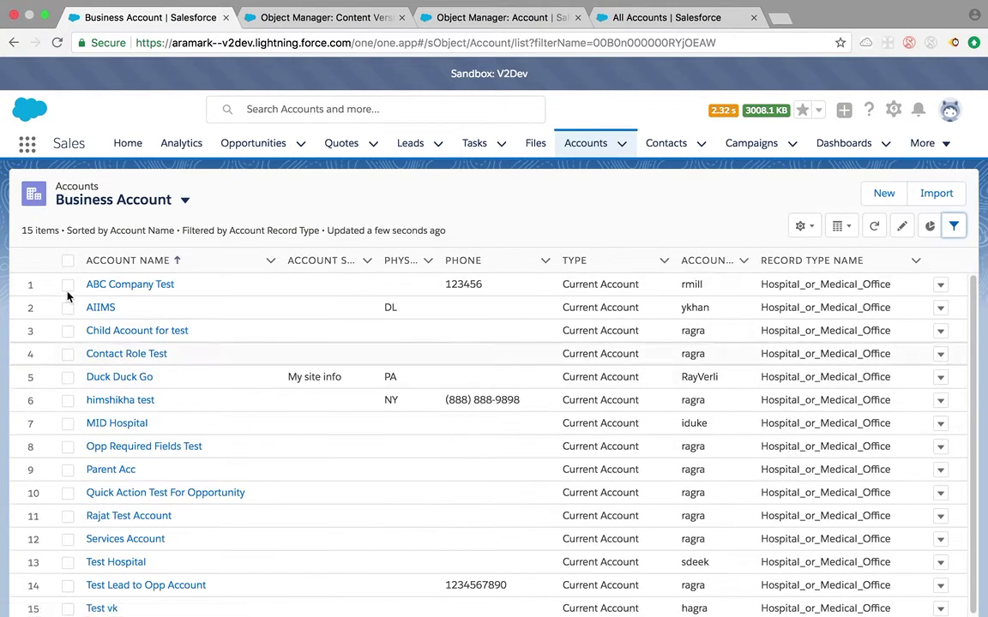
- Select, then deselect, all 15 business accounts and go to Contacts
click(68, 262)
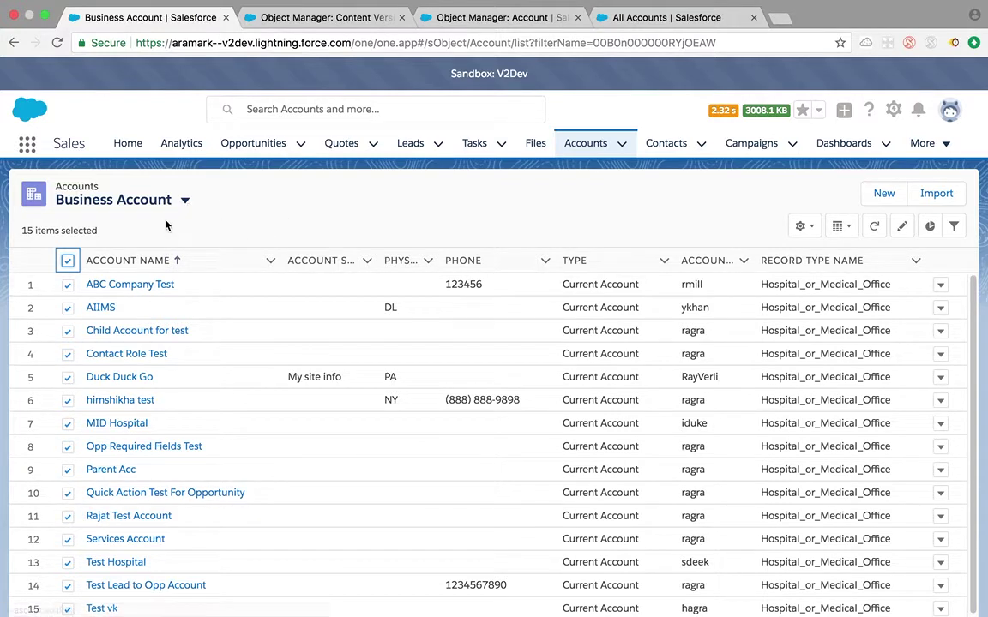
click(280, 214)
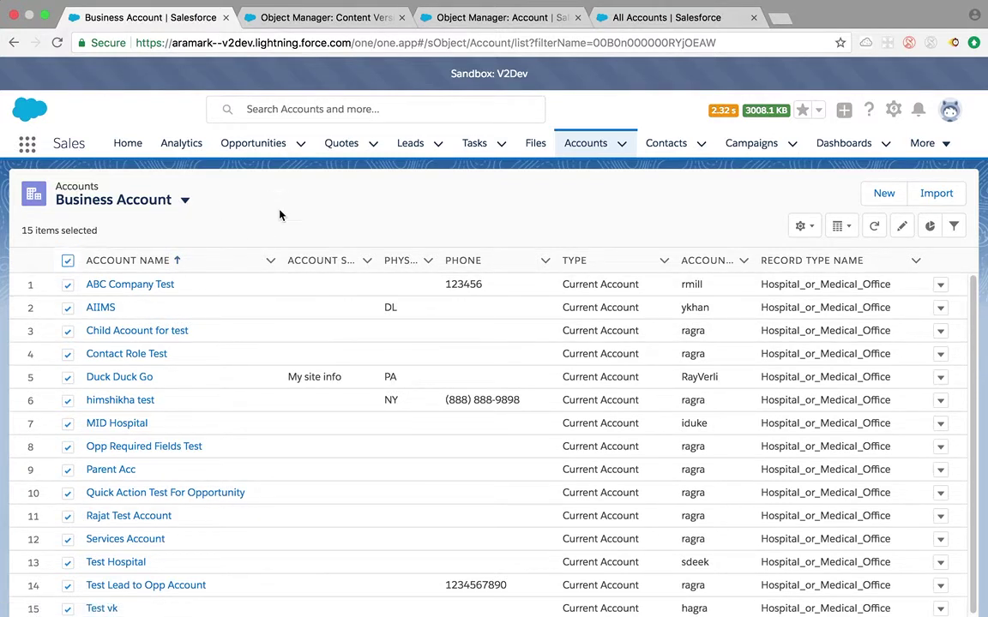
click(66, 262)
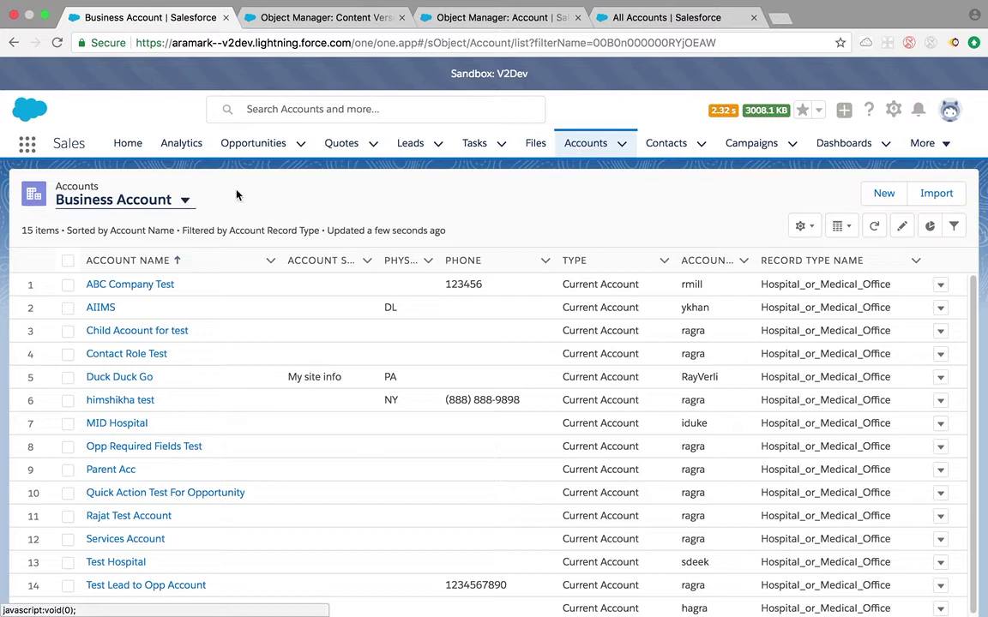
click(662, 146)
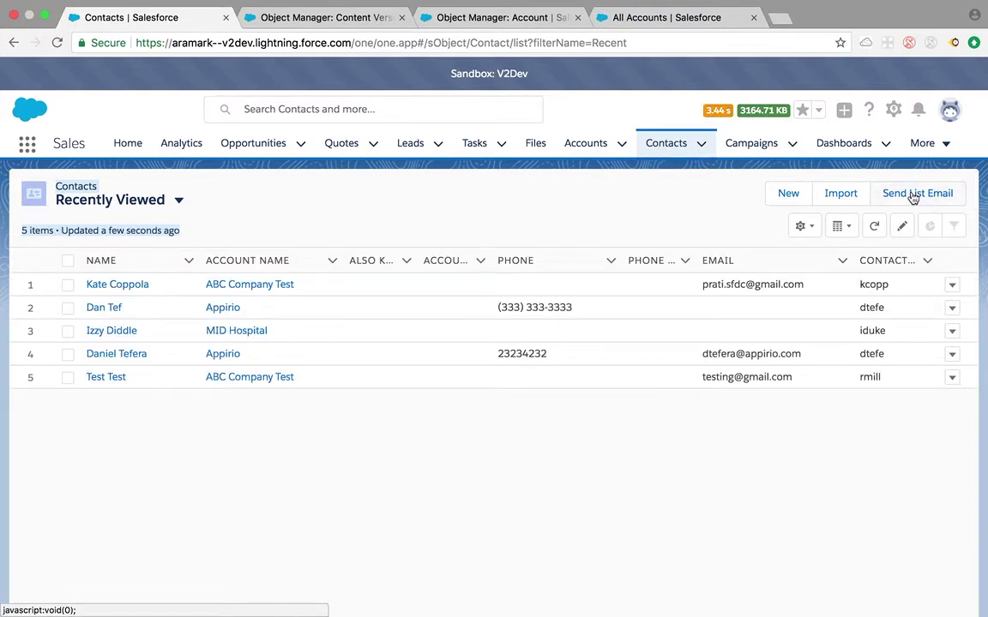
- Select only the first recently viewed contact and start a Send List Email to them
click(67, 262)
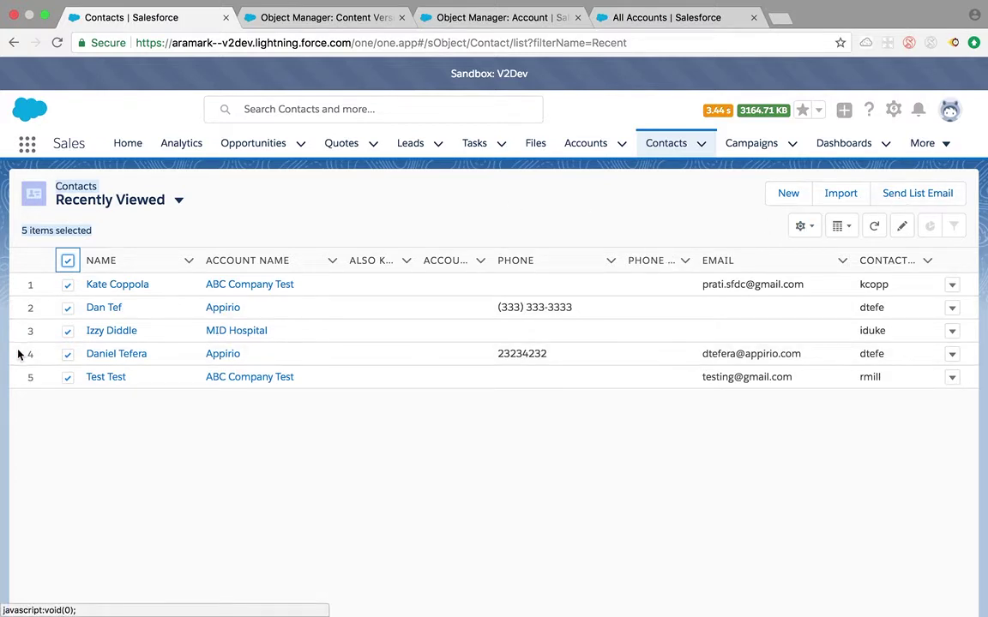
click(68, 260)
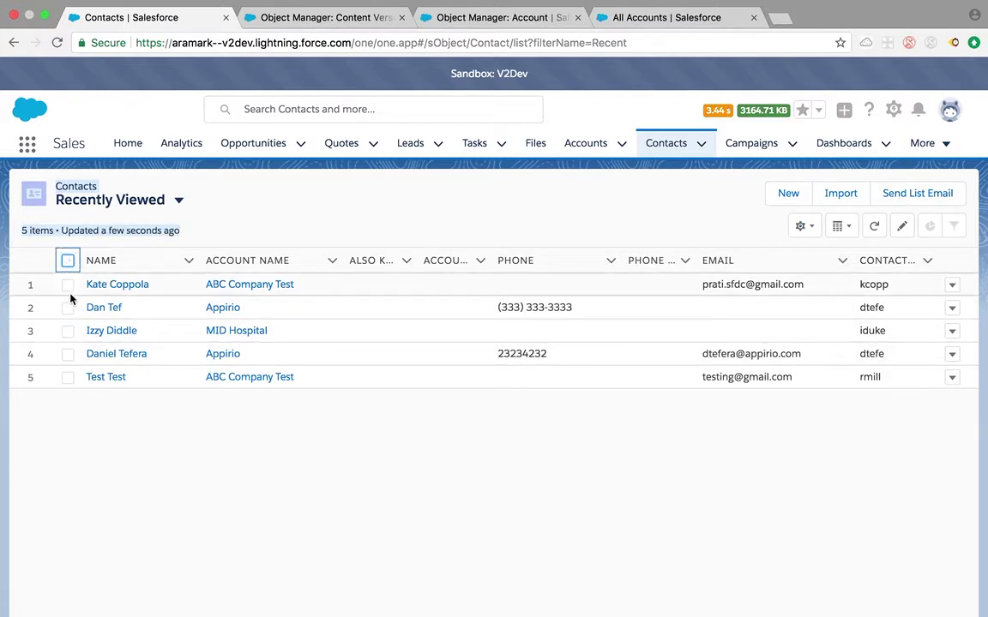
click(68, 285)
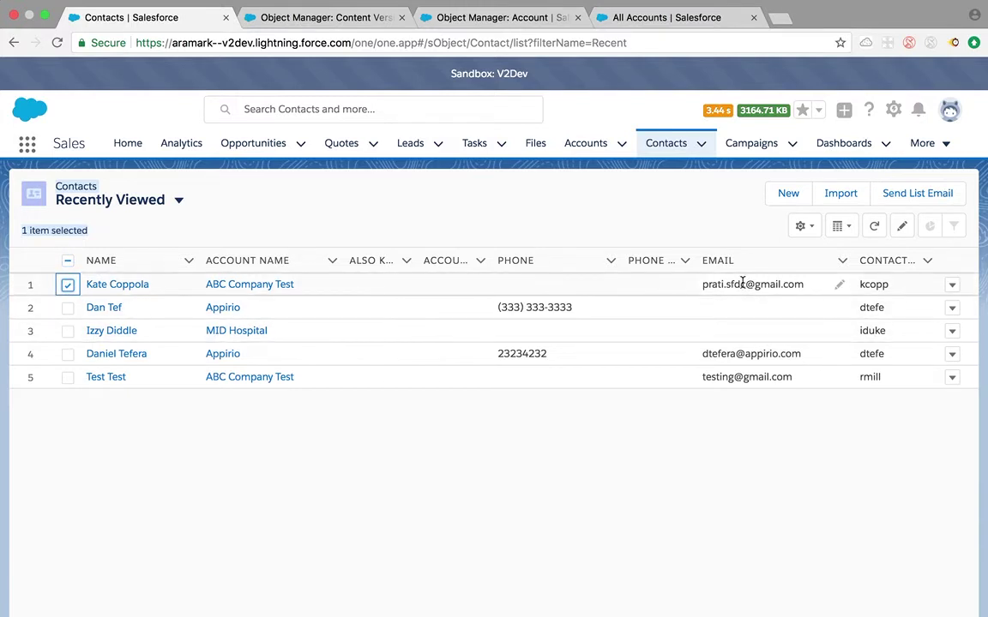
click(906, 201)
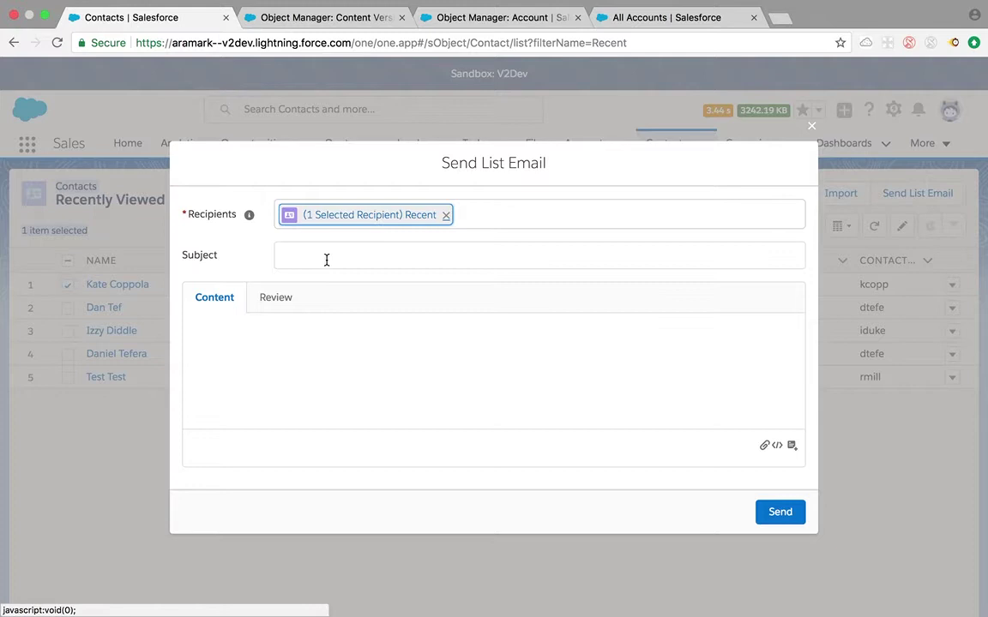
- Enter 'Test' as the list email subject
click(326, 260)
text(Test)
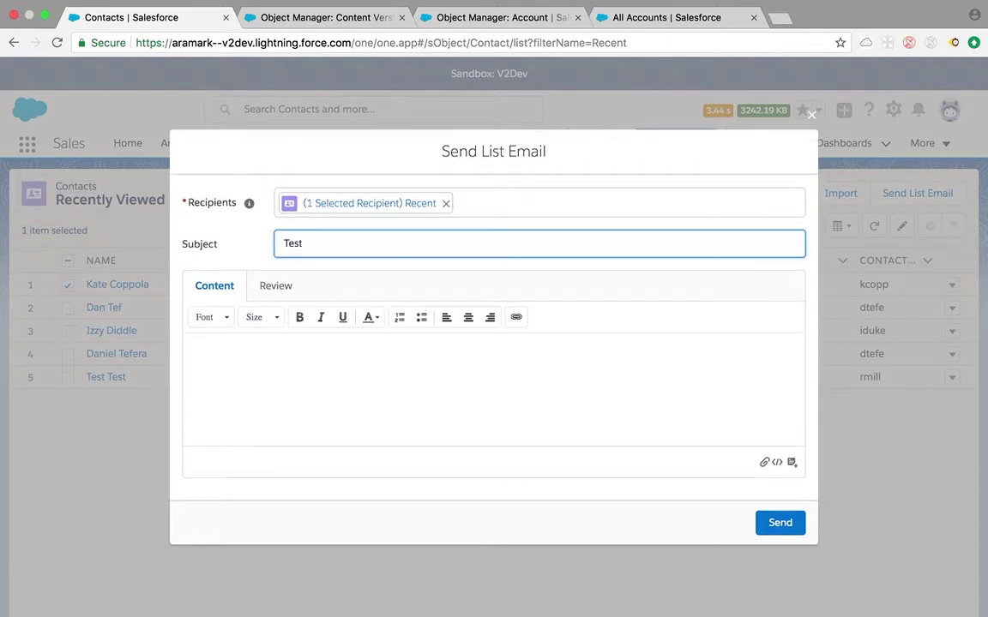
click(343, 371)
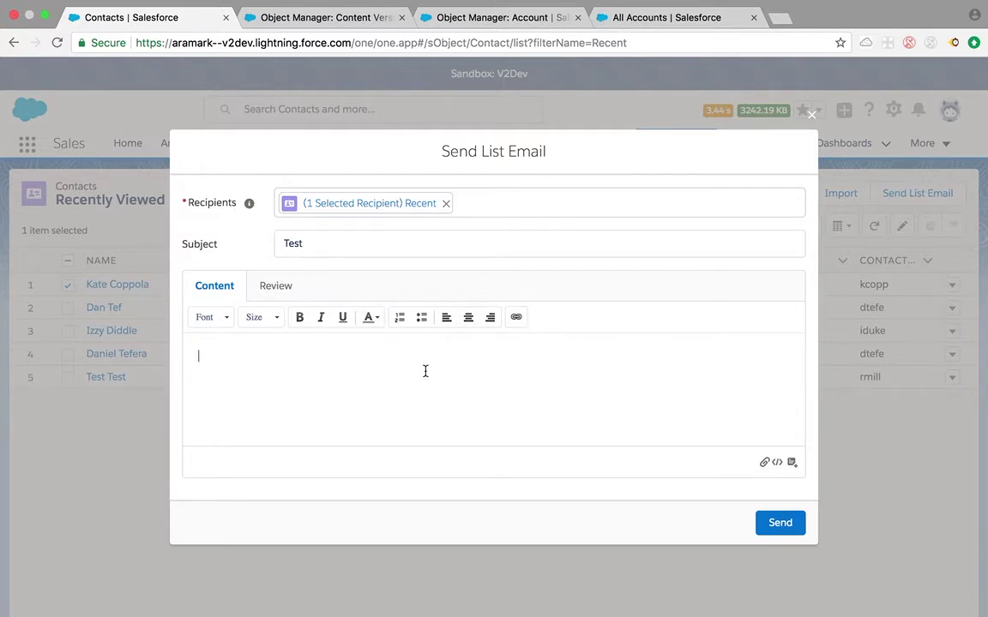
- Attach the 'abstract' image file to the email
click(765, 462)
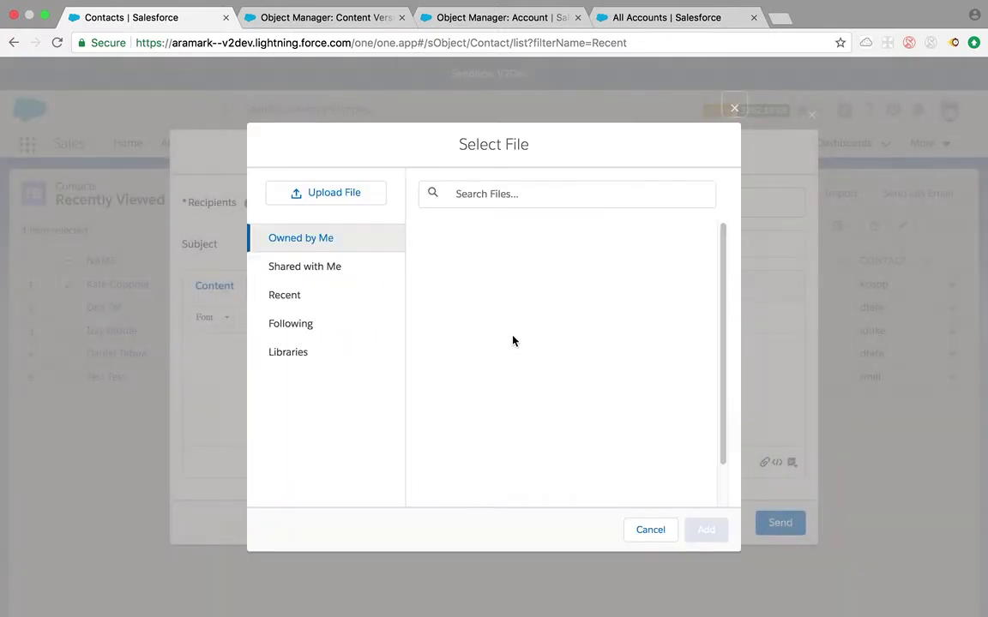
click(480, 233)
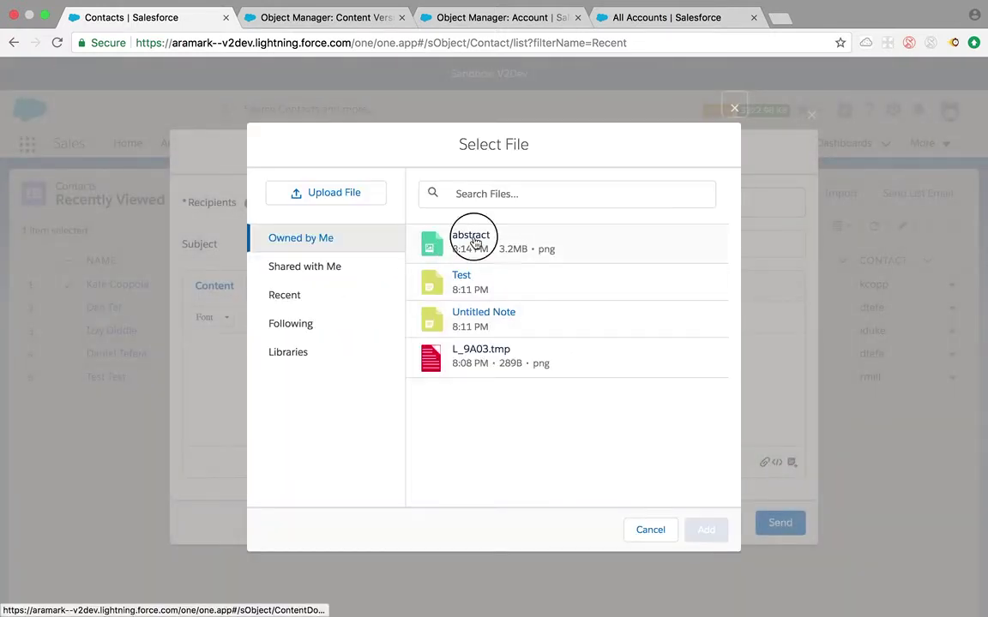
click(704, 530)
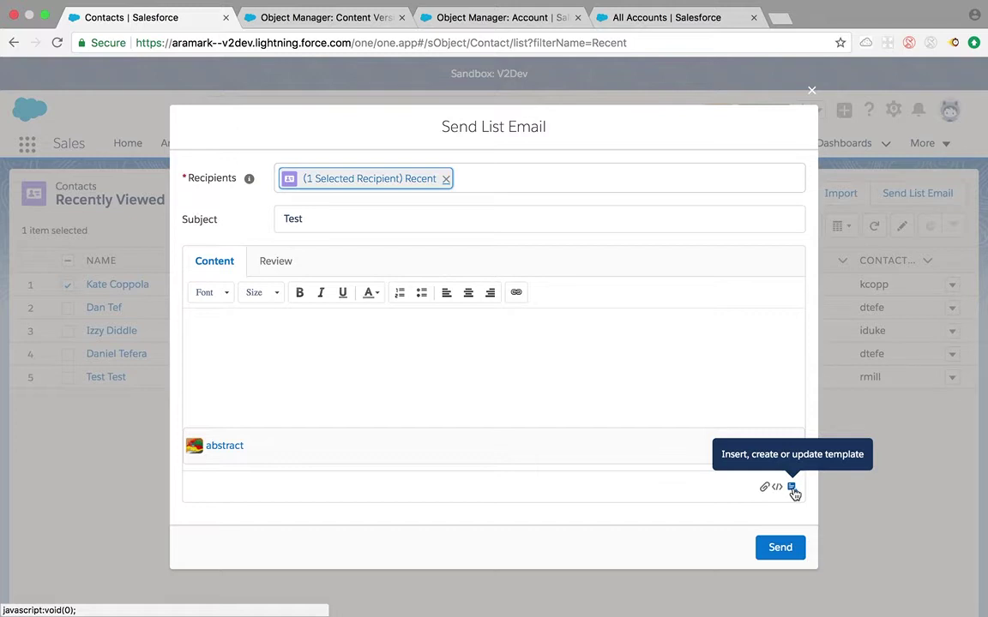
click(794, 492)
- Insert the Classic certificate of insurance template, overwriting the email
click(762, 451)
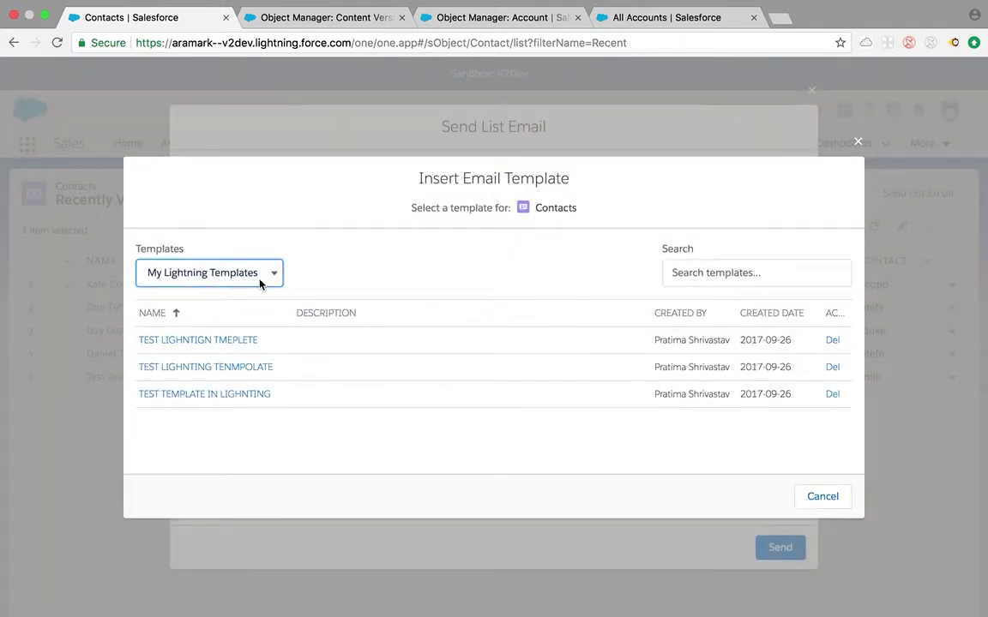
click(265, 277)
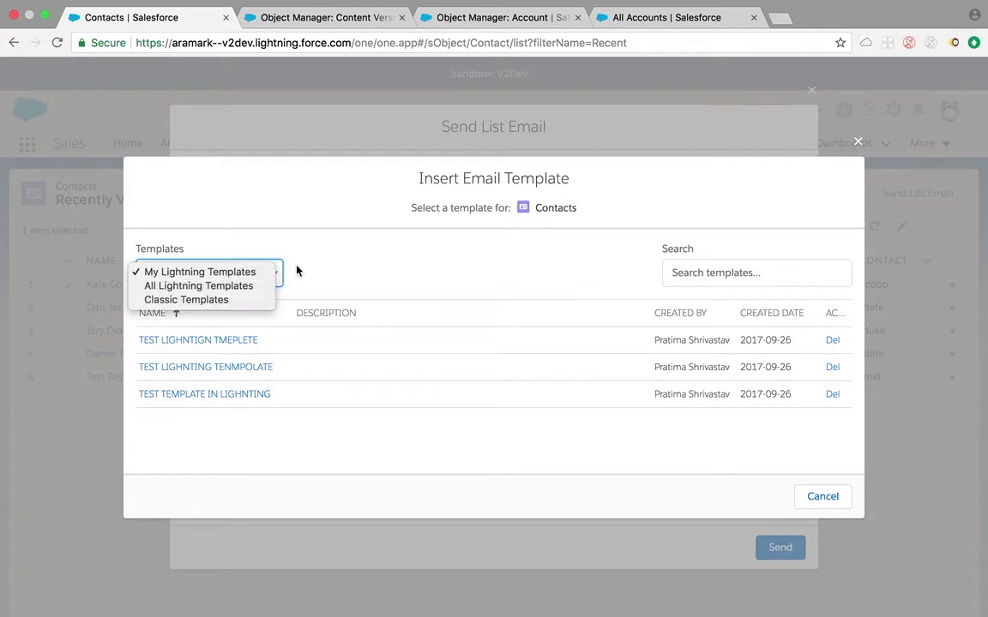
click(203, 300)
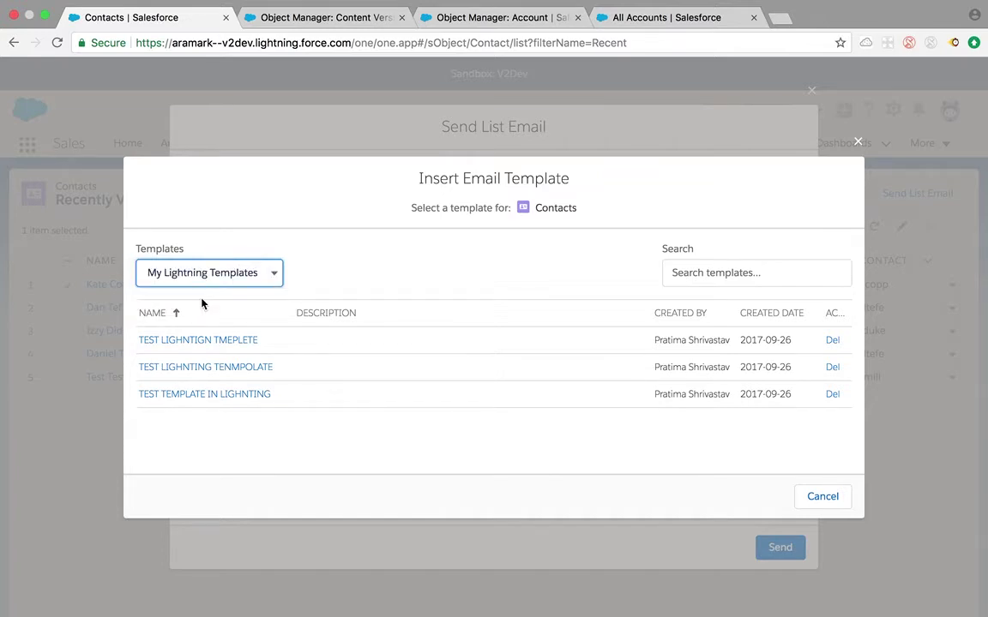
click(239, 355)
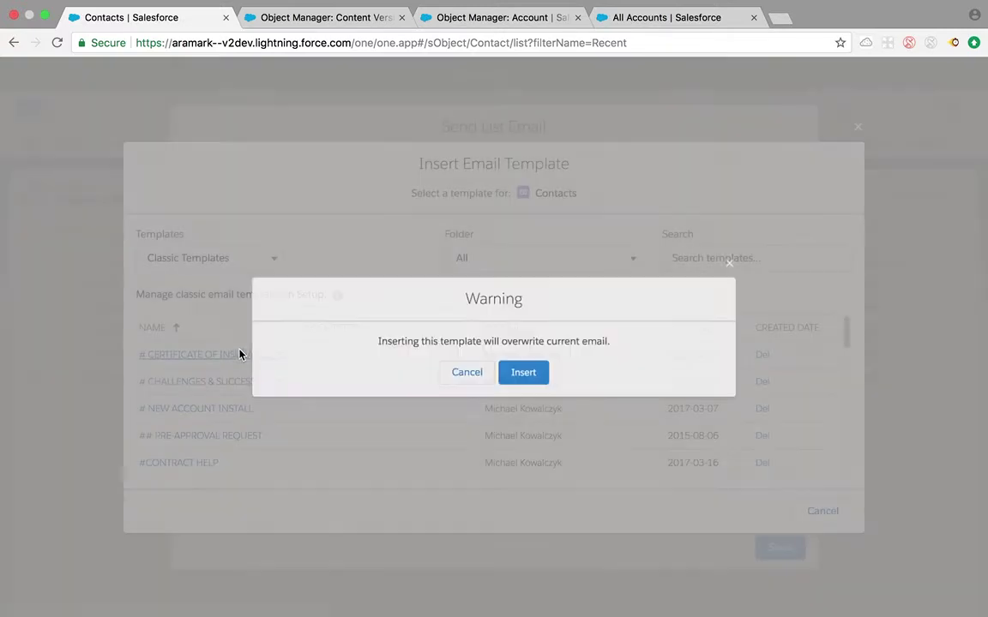
click(521, 374)
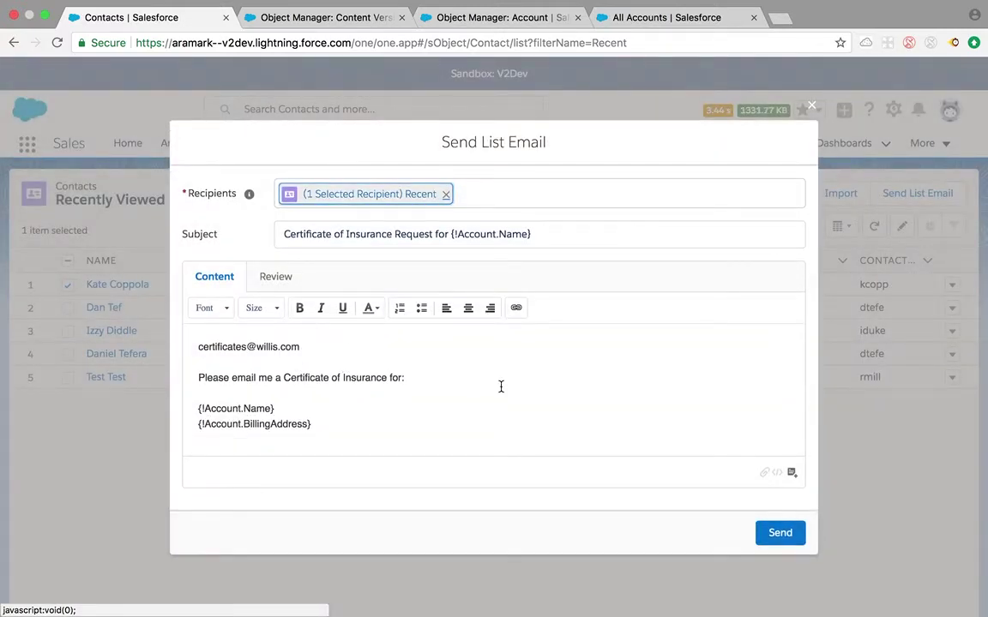
- Replace it with the first Lightning template, 'TEST LIGHTNIGN TMEPLETE'
click(792, 474)
click(750, 434)
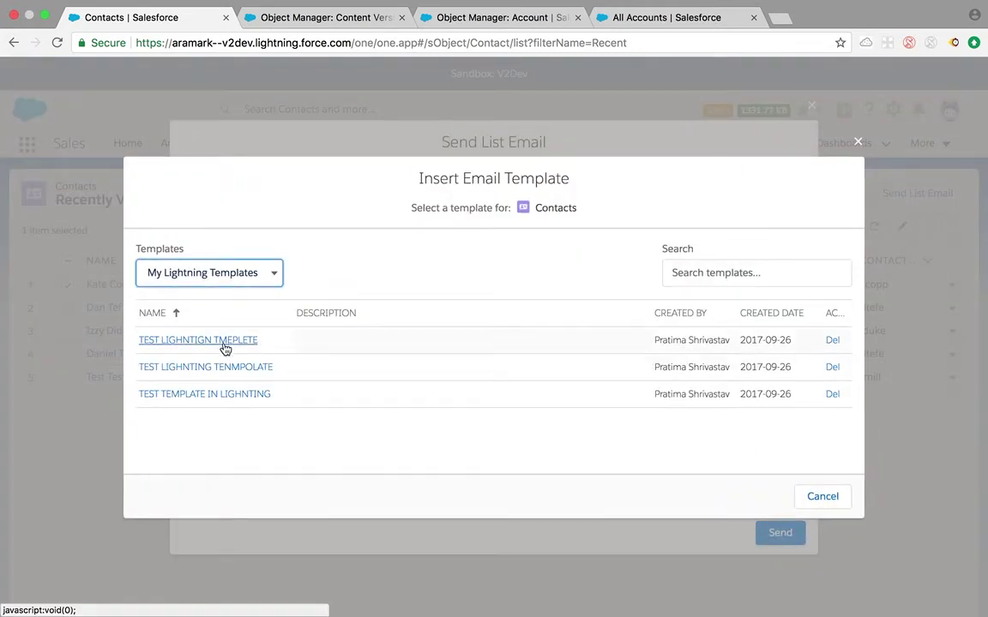
click(224, 343)
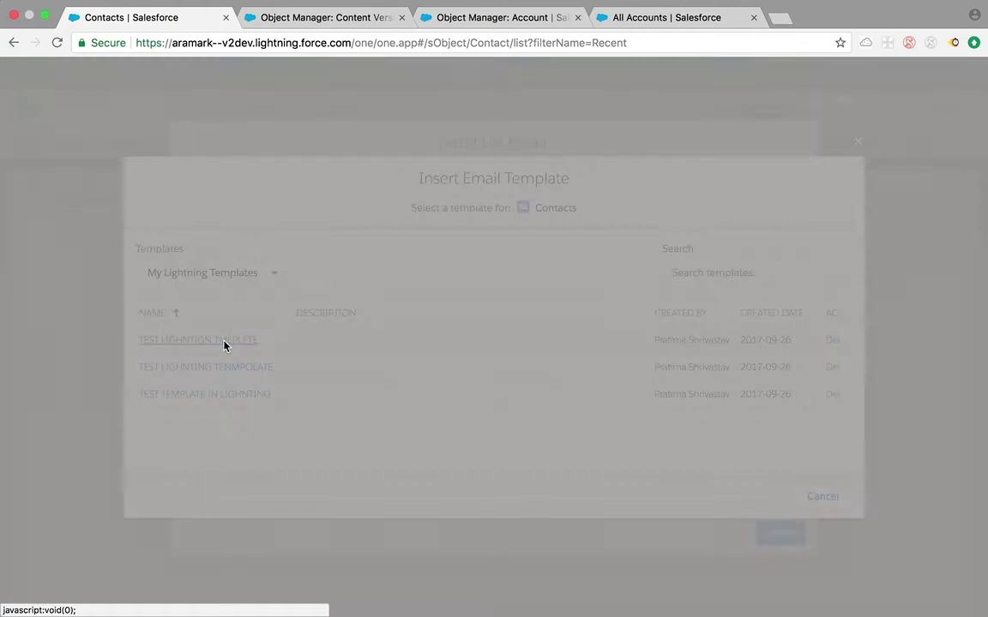
click(505, 376)
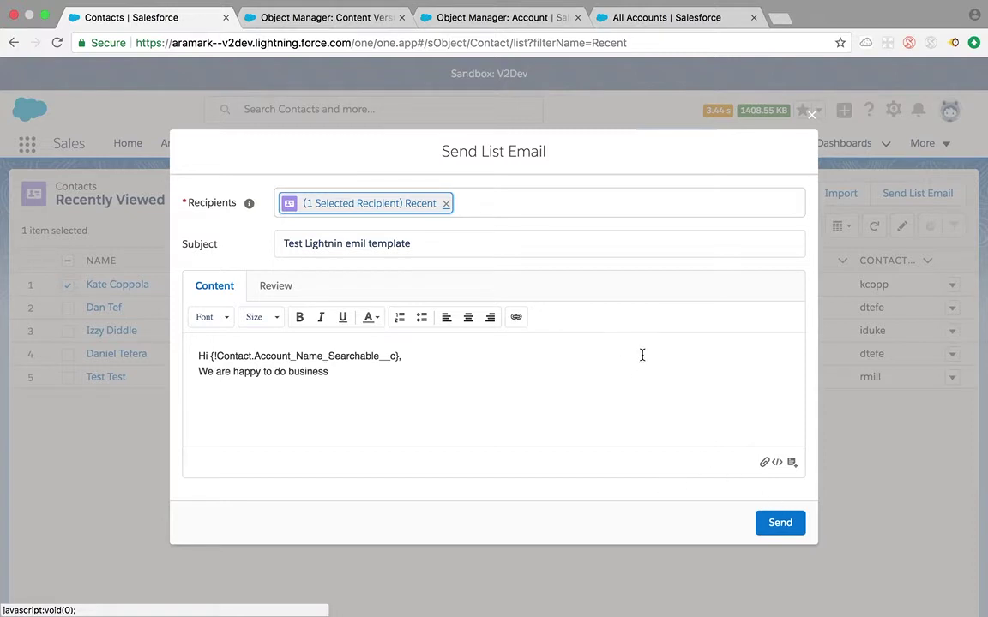
- Reattach the abstract image to the templated list email and send it
click(764, 464)
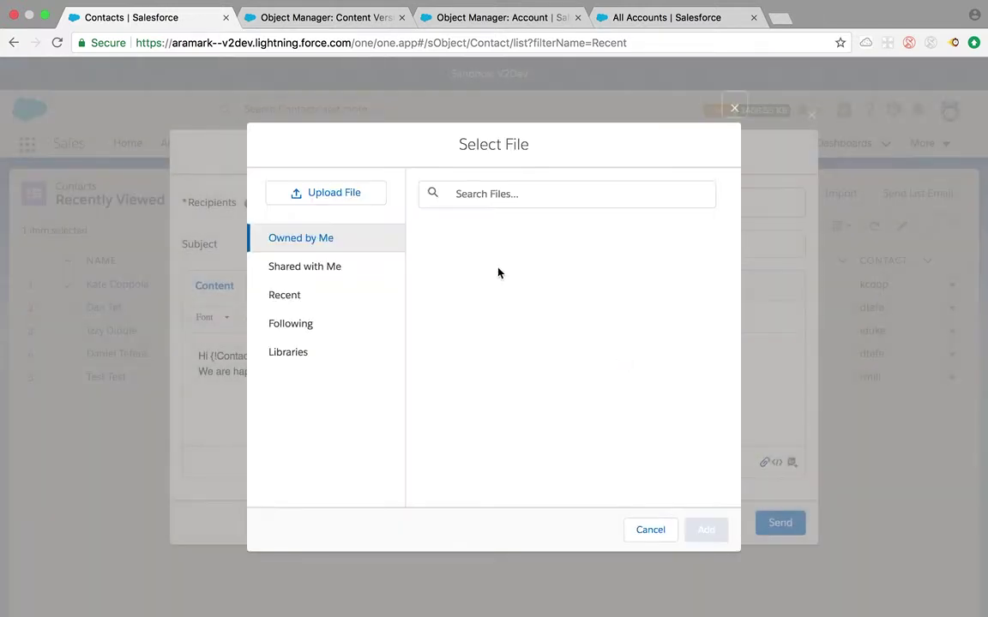
click(456, 245)
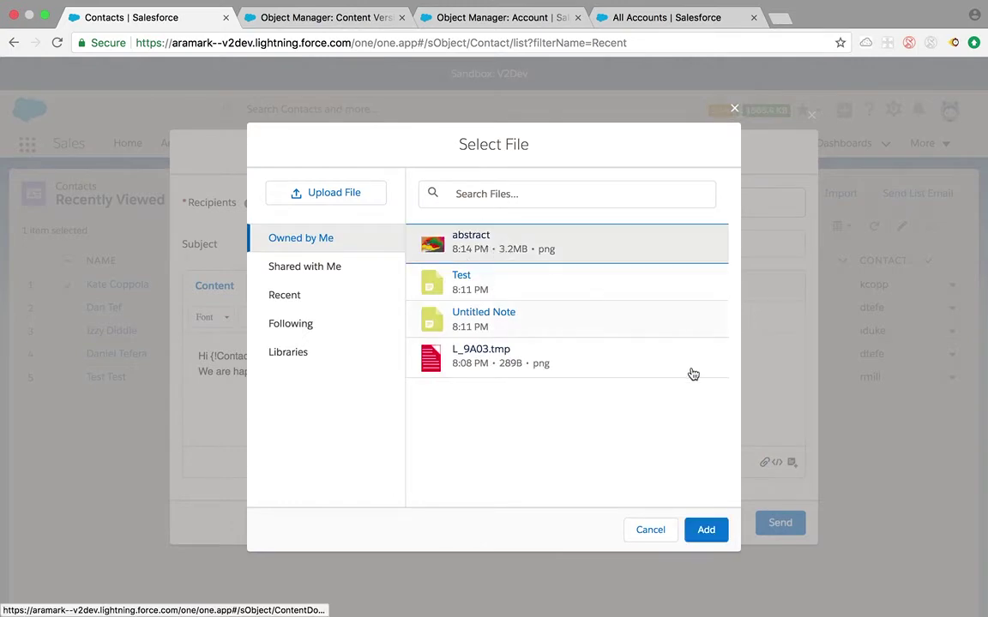
click(706, 529)
click(776, 547)
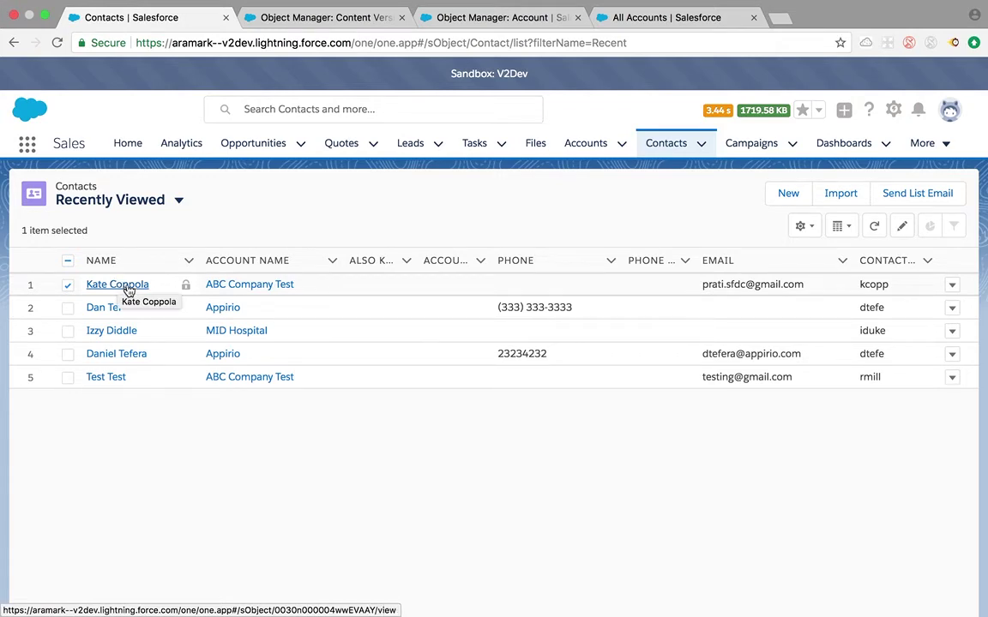
- Open the first contact's record and filter its activity timeline to list emails only
click(128, 288)
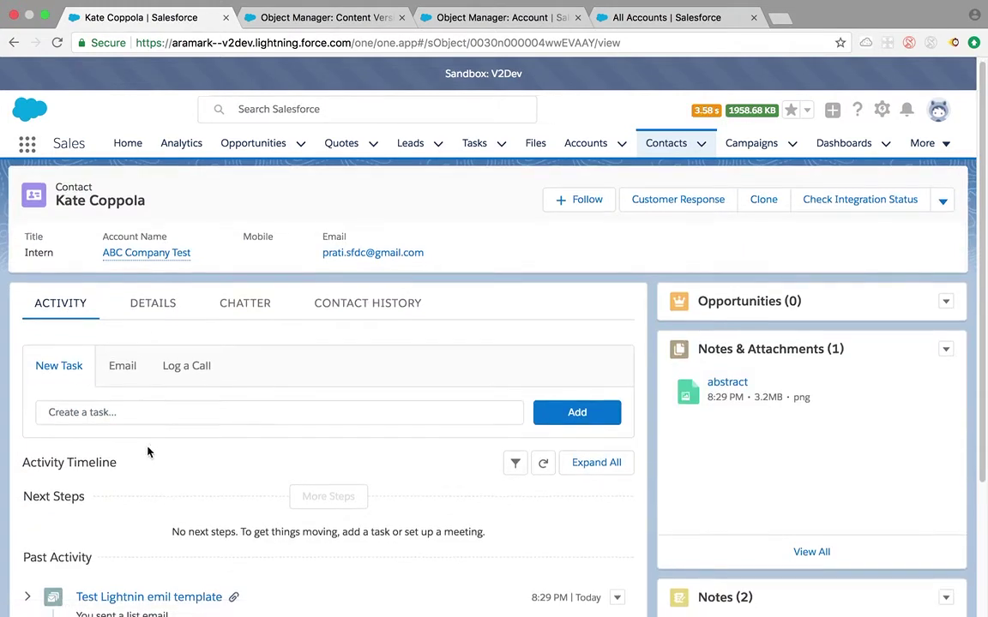
scroll(147, 452, down, 3)
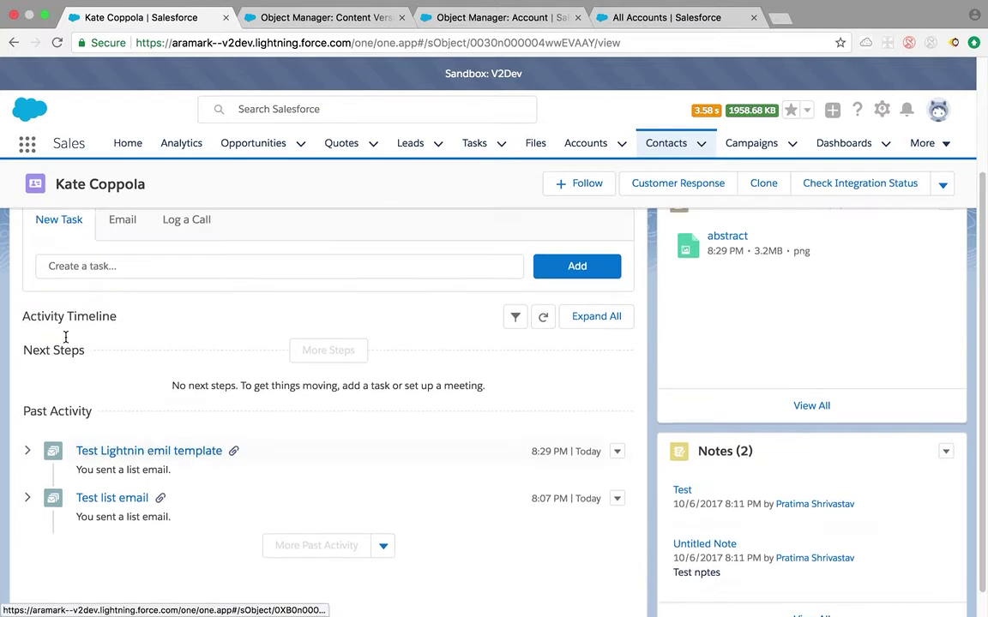
click(514, 319)
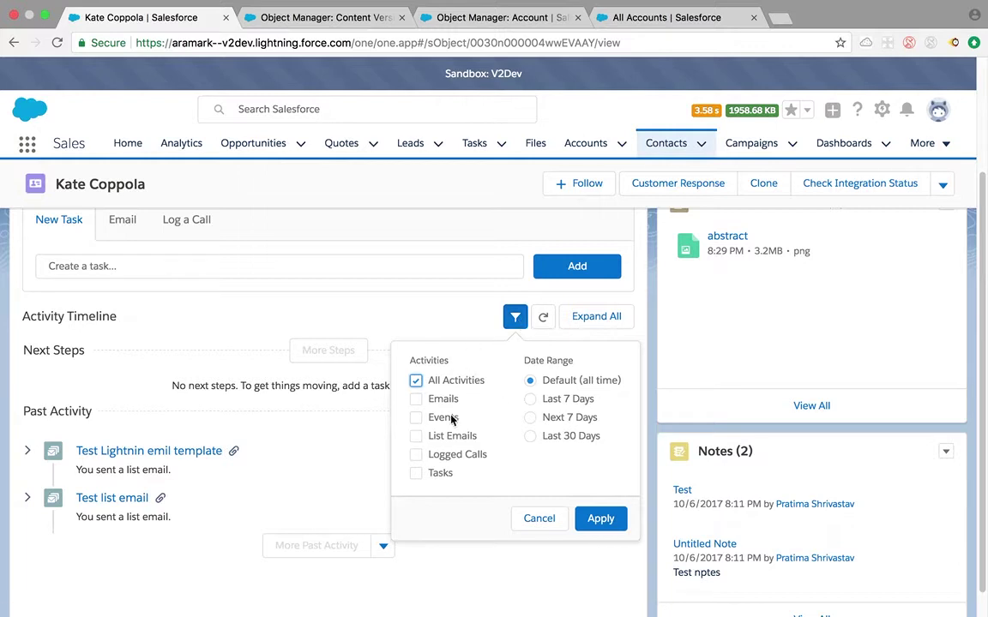
click(416, 437)
click(600, 520)
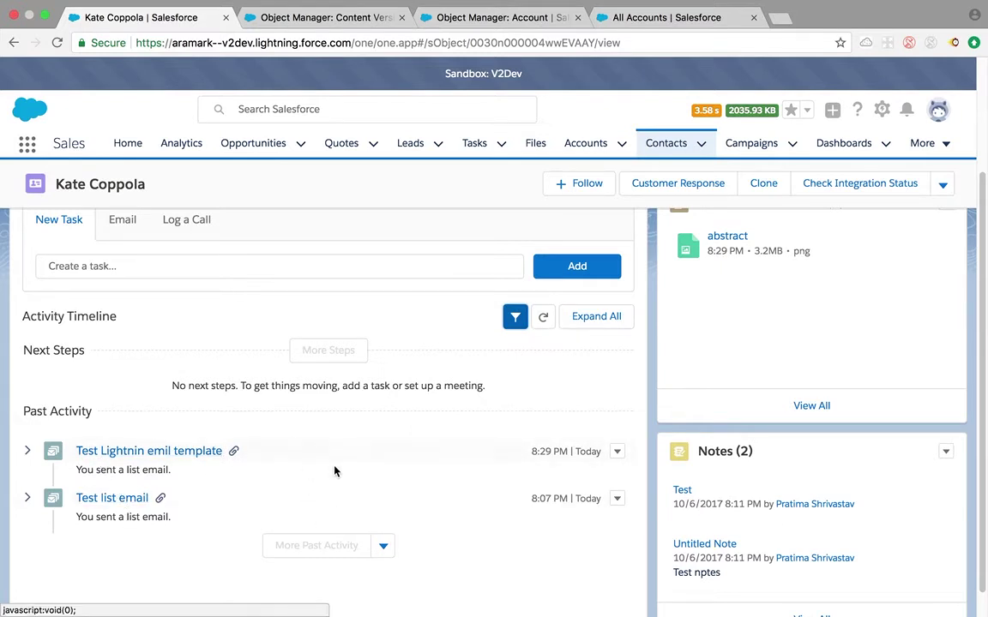
- Change the timeline filter to regular emails, excluding list emails
click(515, 318)
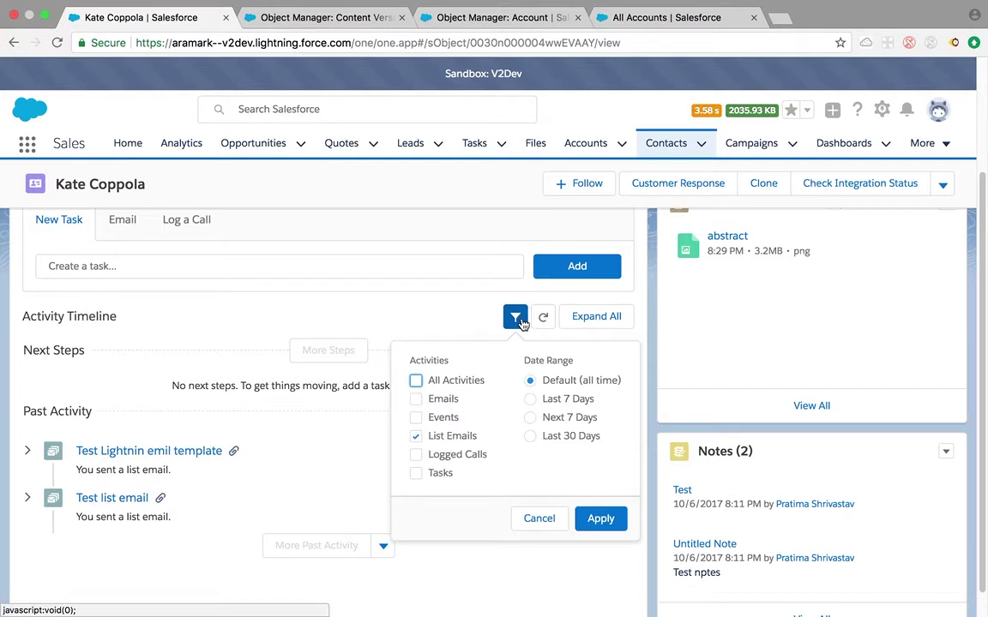
click(417, 400)
click(416, 435)
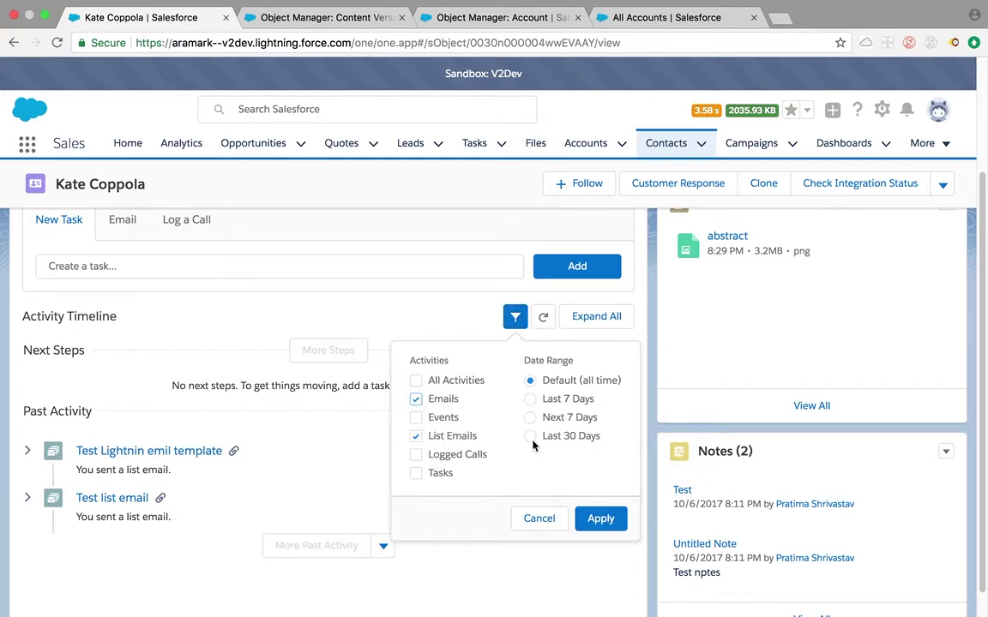
click(598, 518)
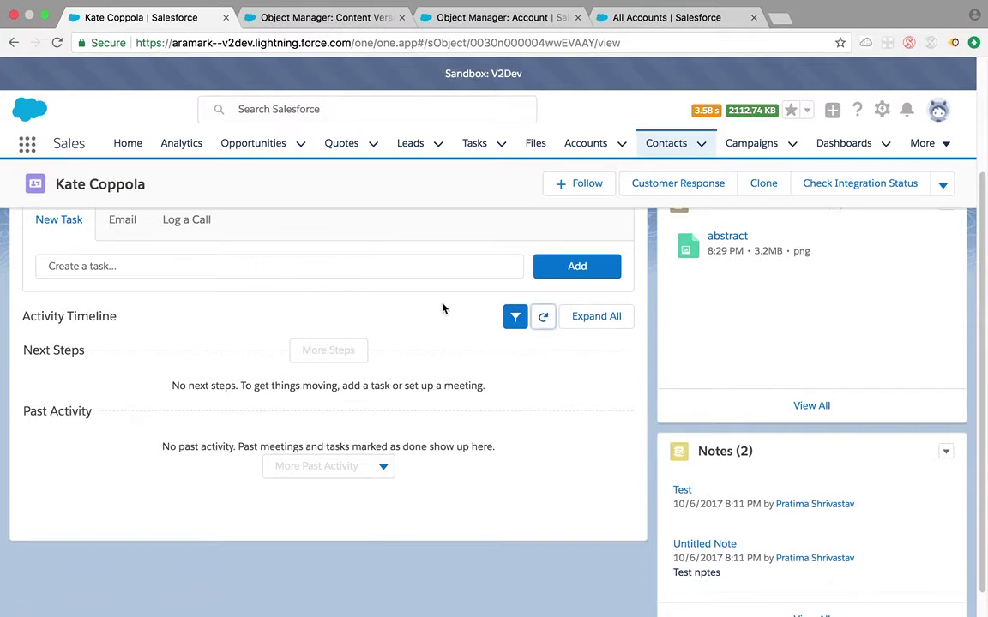
- Set the timeline filter to All Activities and refresh to show both list emails
click(516, 317)
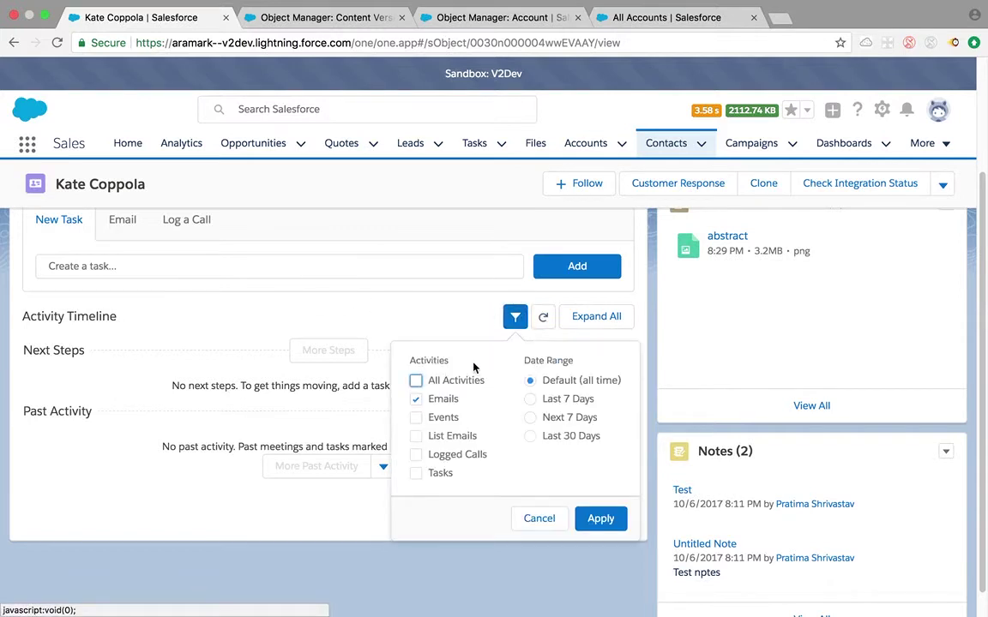
click(416, 381)
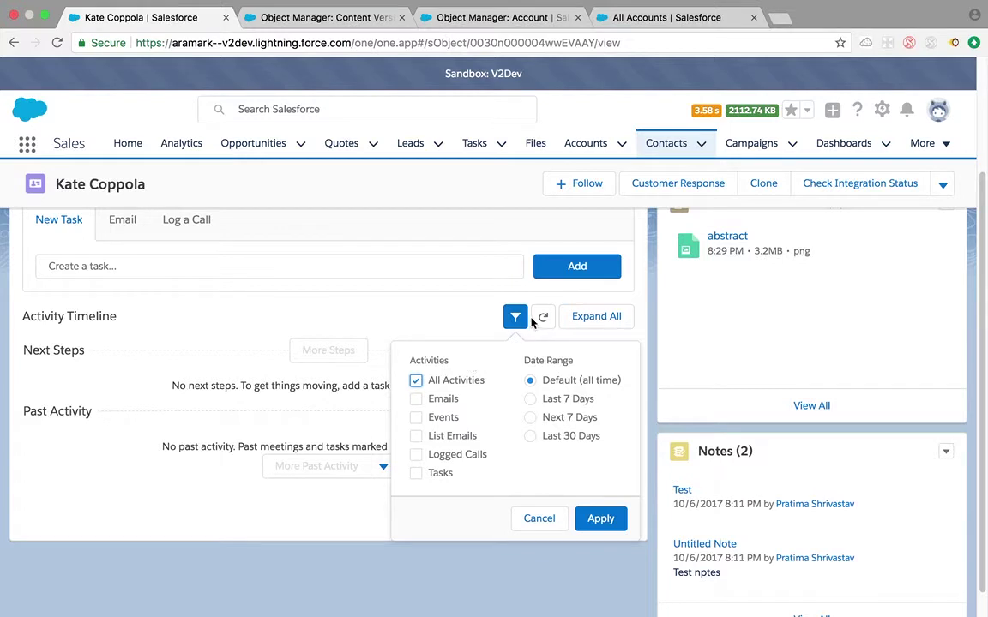
click(543, 317)
scroll(403, 374, down, 1)
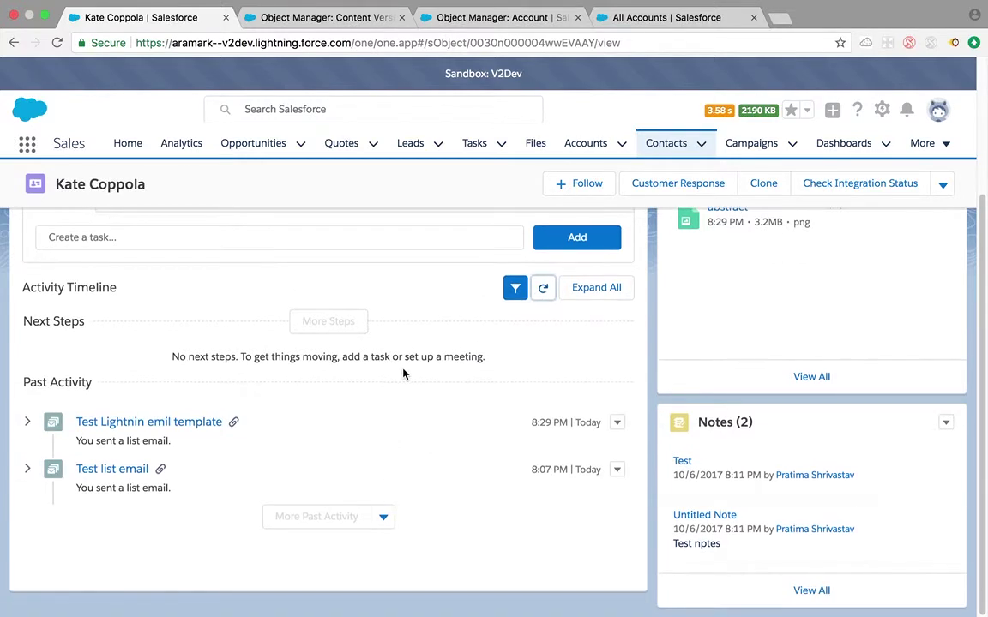
click(384, 522)
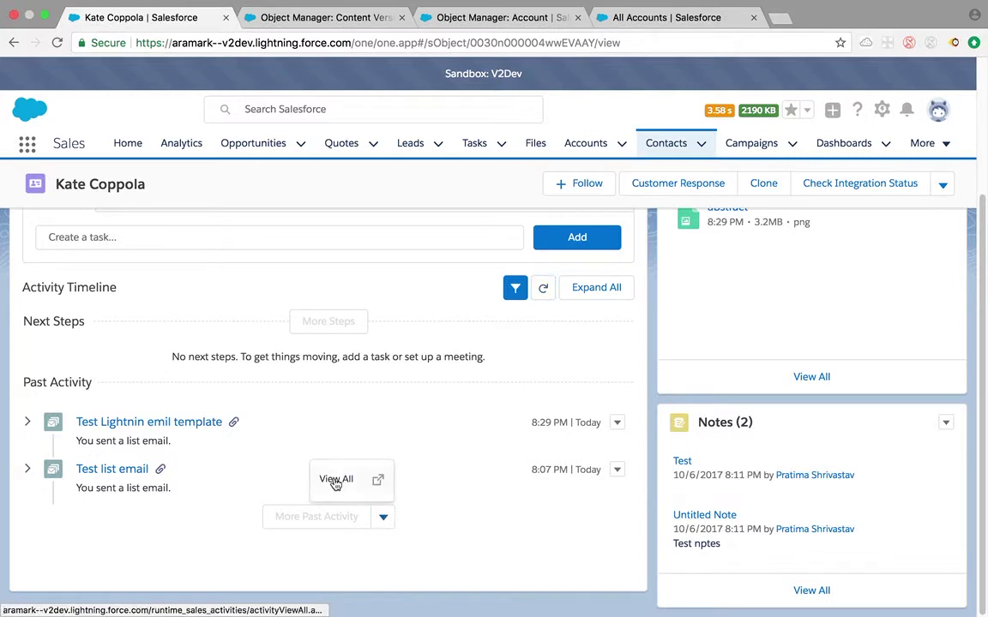
click(336, 417)
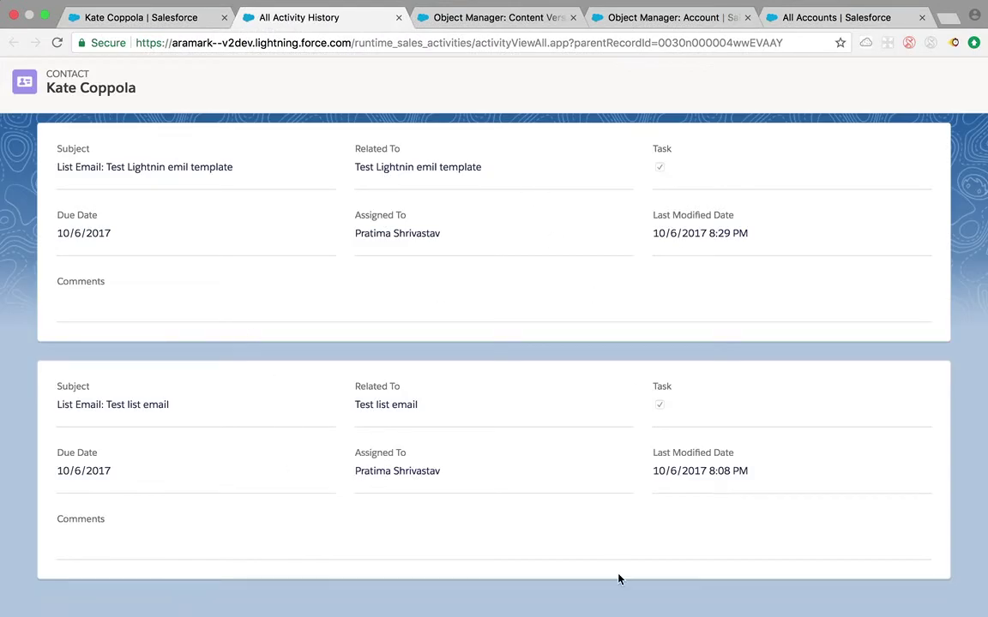
click(398, 18)
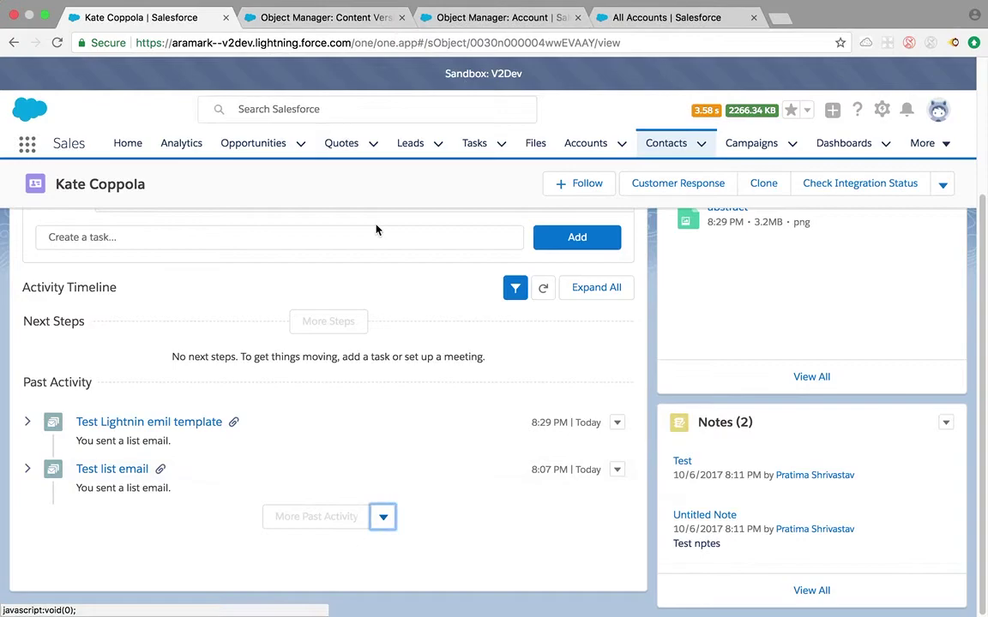
key(ctrl+Right)
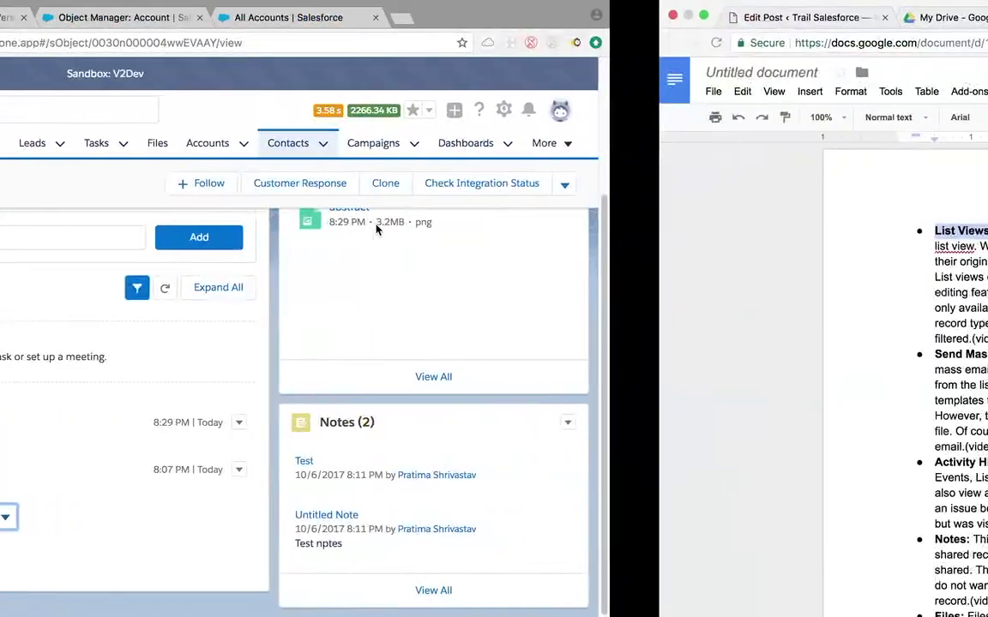
scroll(454, 474, down, 2)
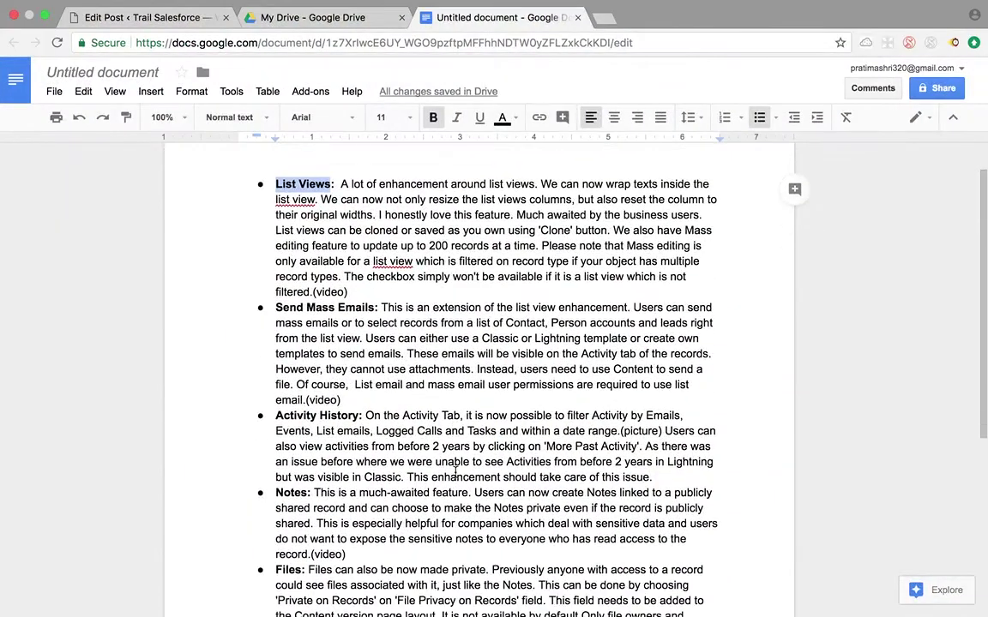
scroll(296, 579, down, 6)
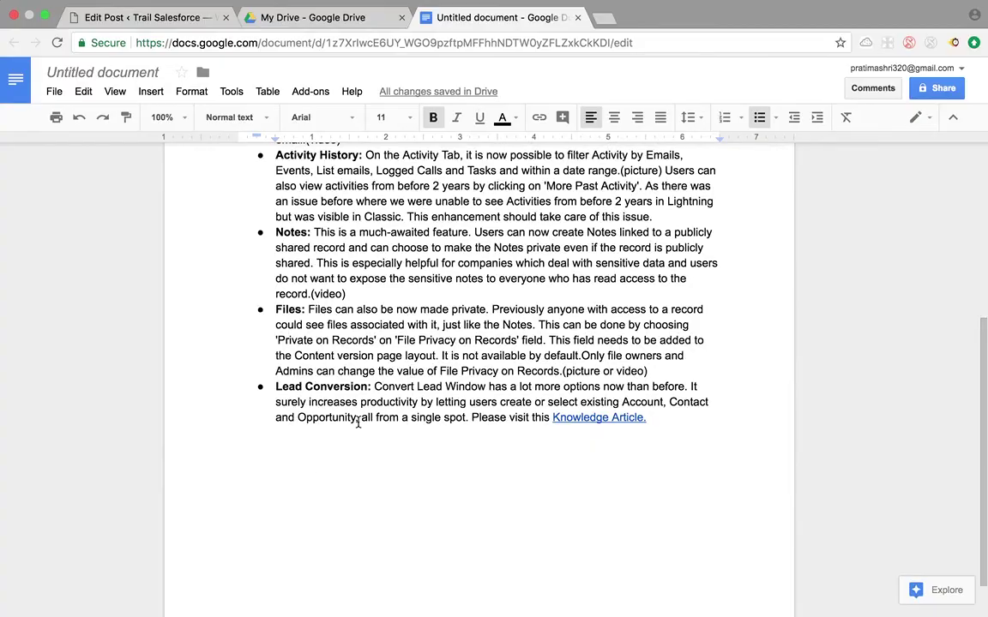
key(ctrl+Left)
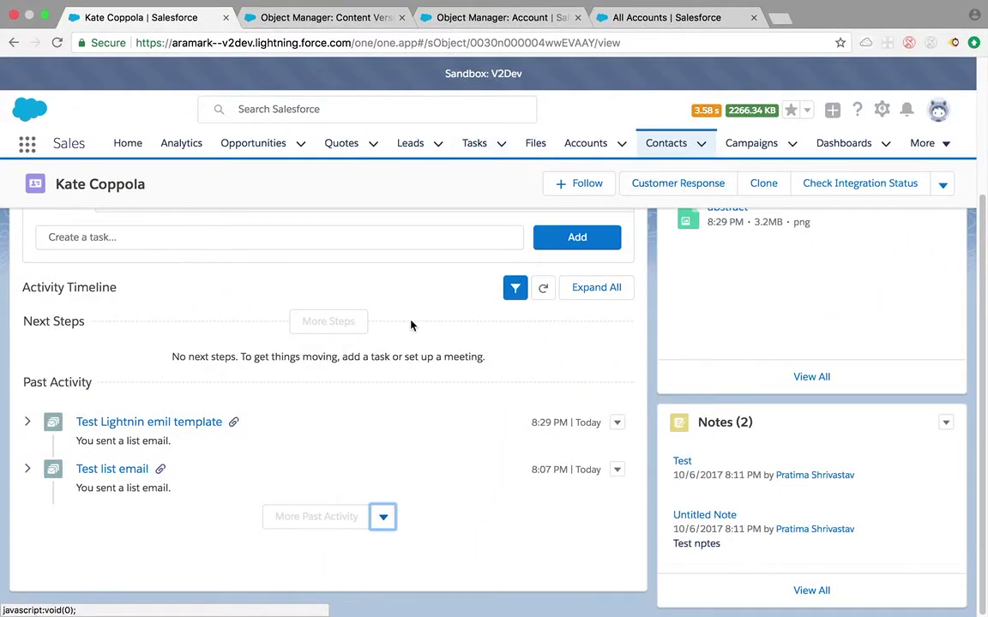
scroll(411, 325, up, 4)
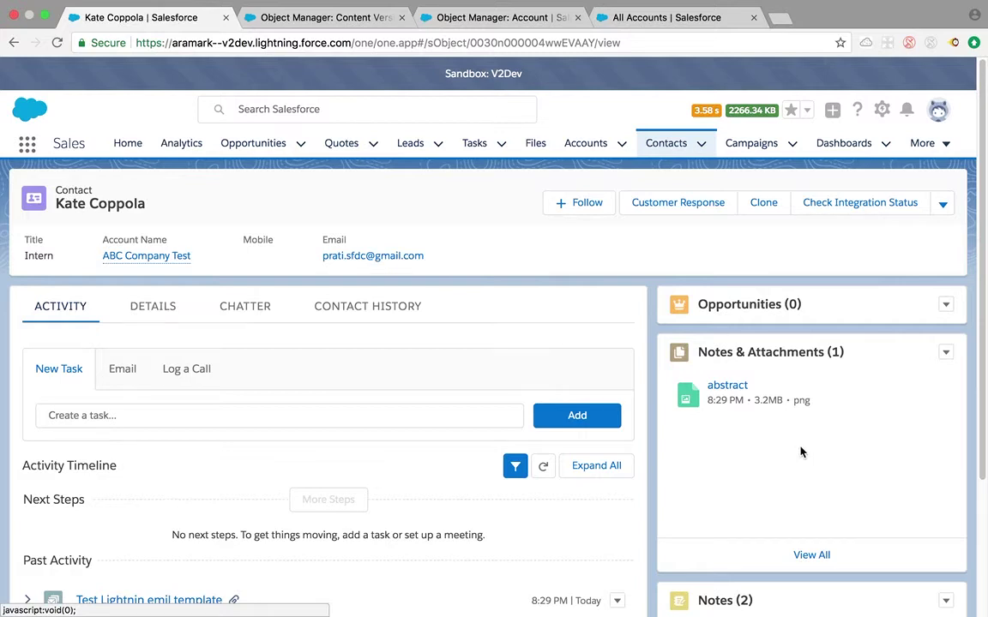
click(947, 352)
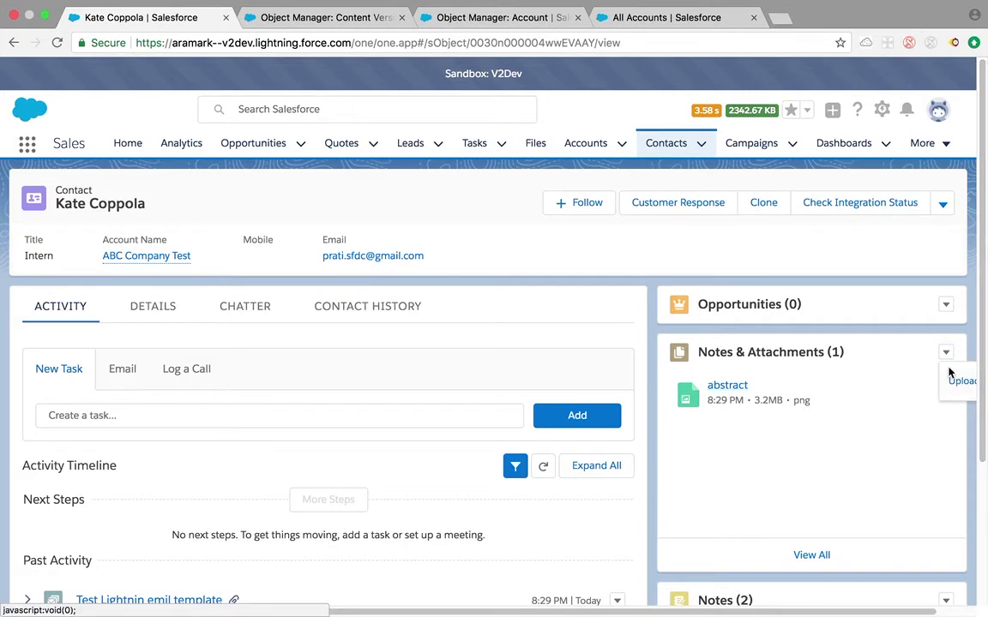
scroll(884, 419, down, 5)
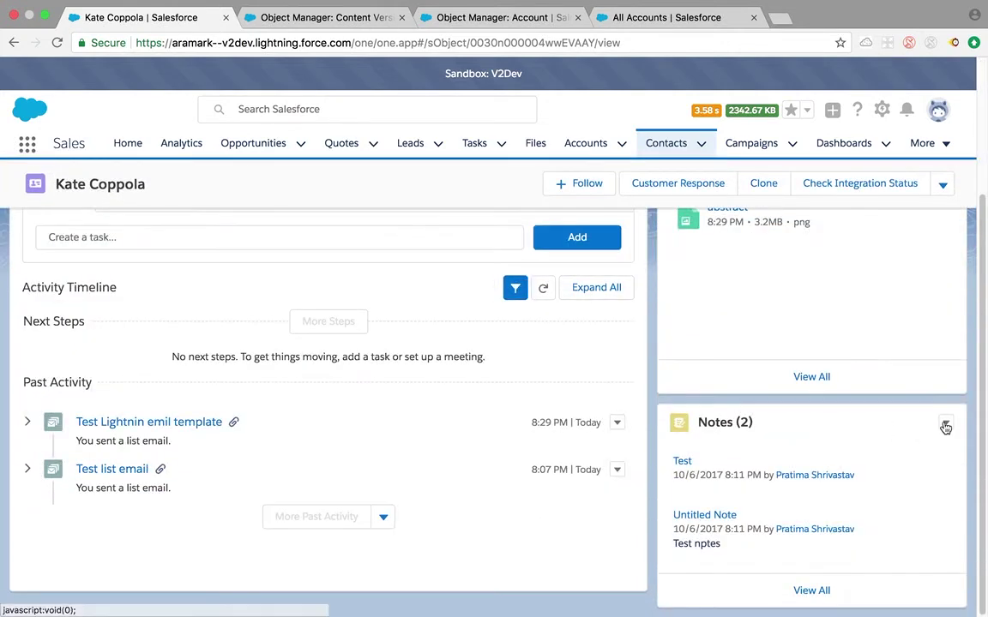
- Create a new note on the contact with the text 'Test'
click(945, 426)
click(894, 450)
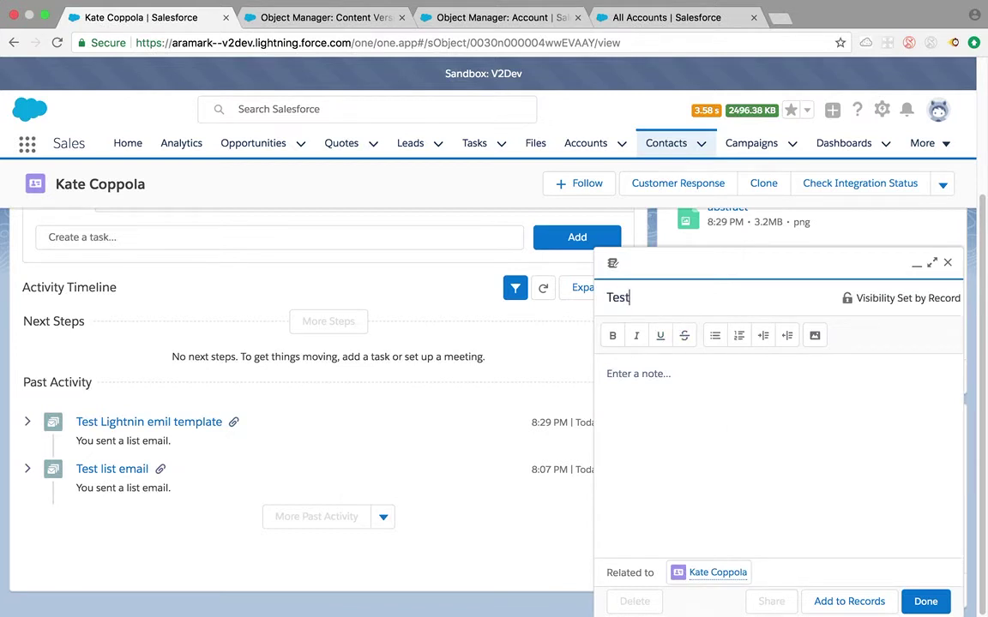
click(670, 393)
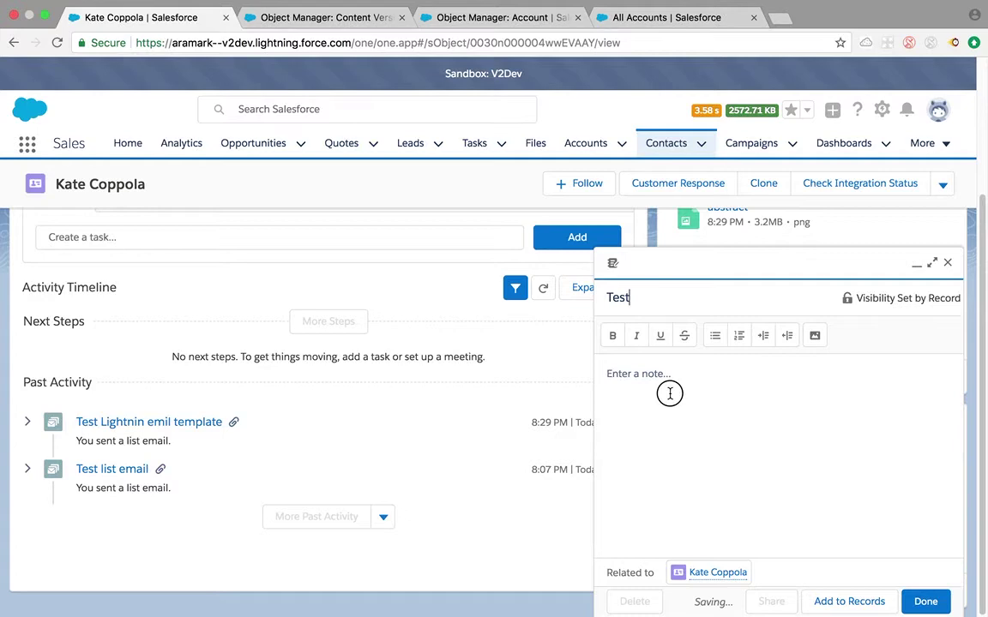
text(Test)
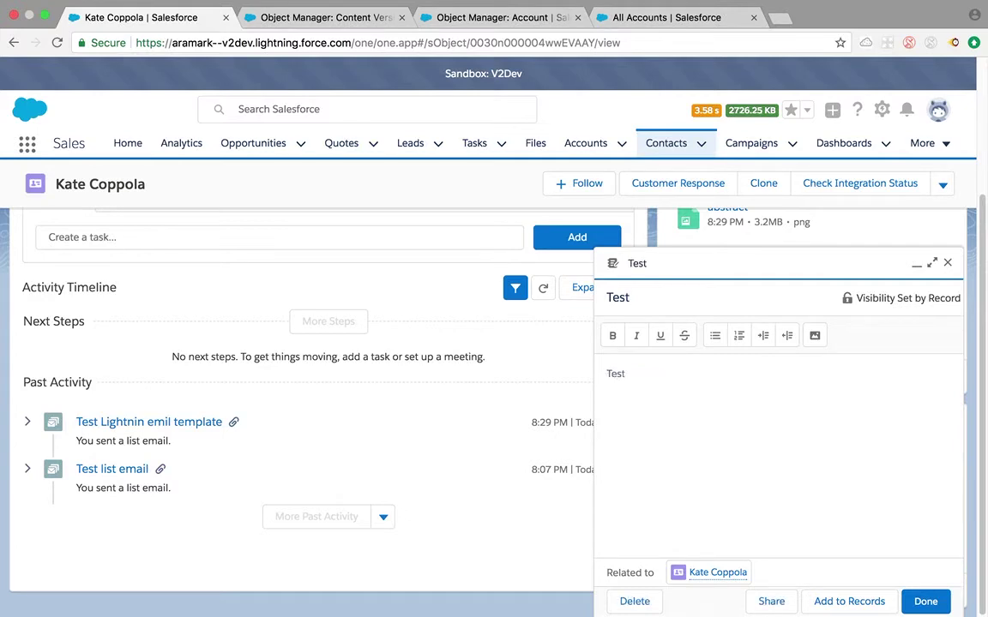
- Mark the note private with 'Prevent note from being viewed' in Add to Records
click(819, 602)
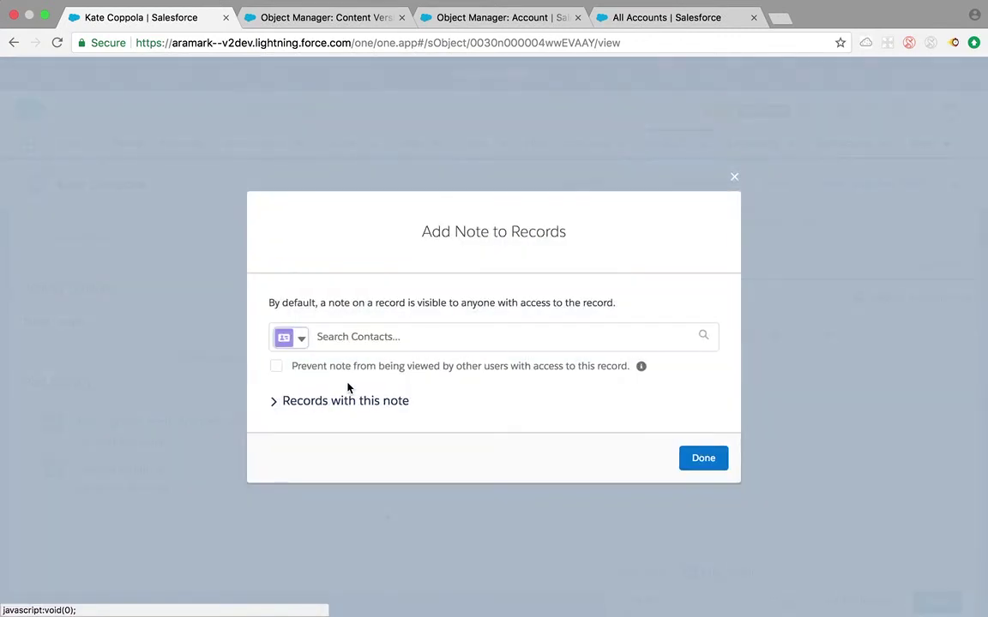
click(276, 367)
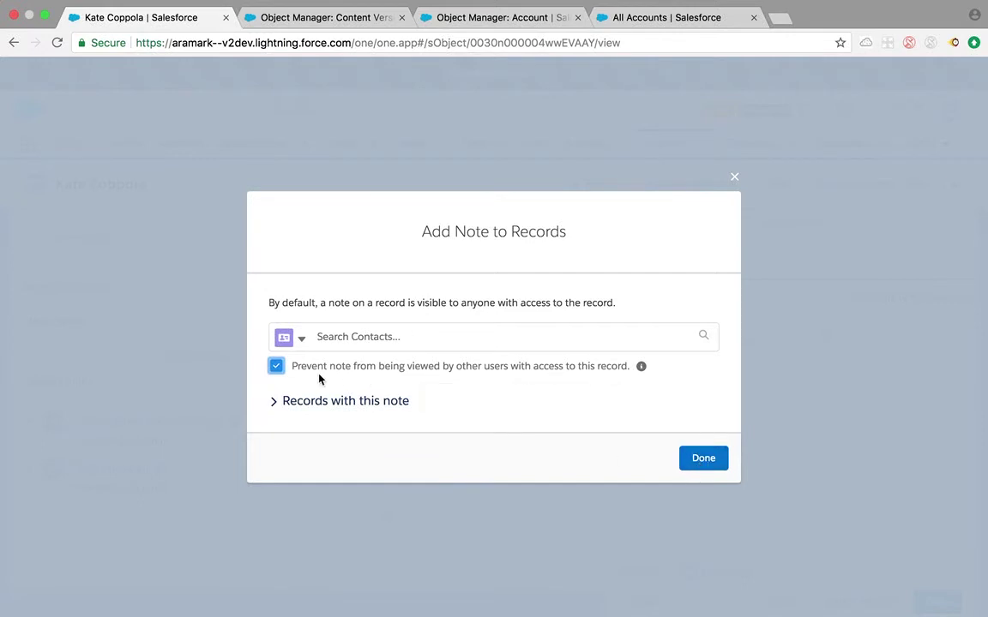
click(276, 400)
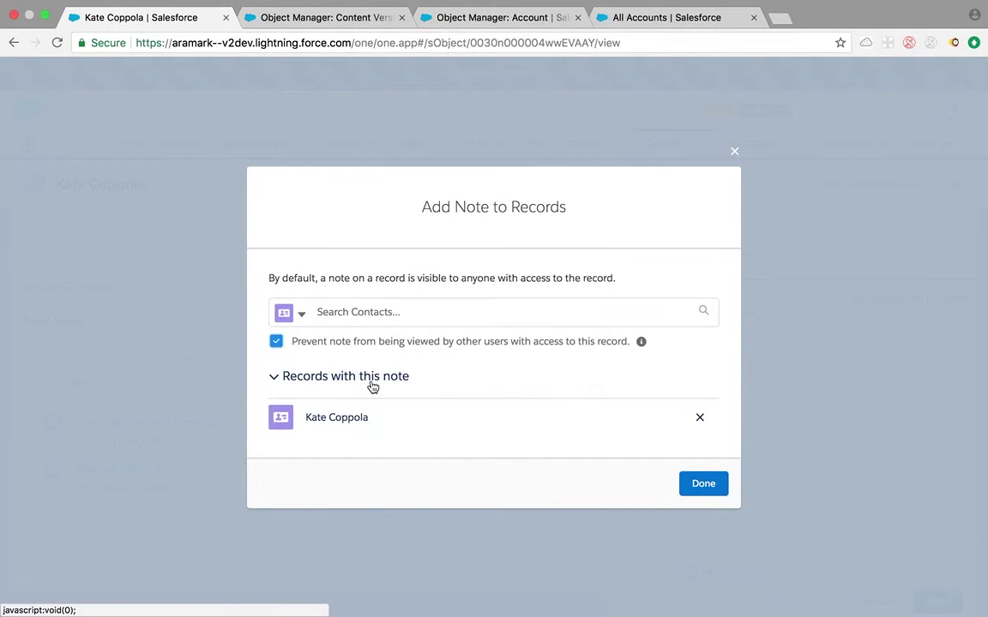
click(684, 480)
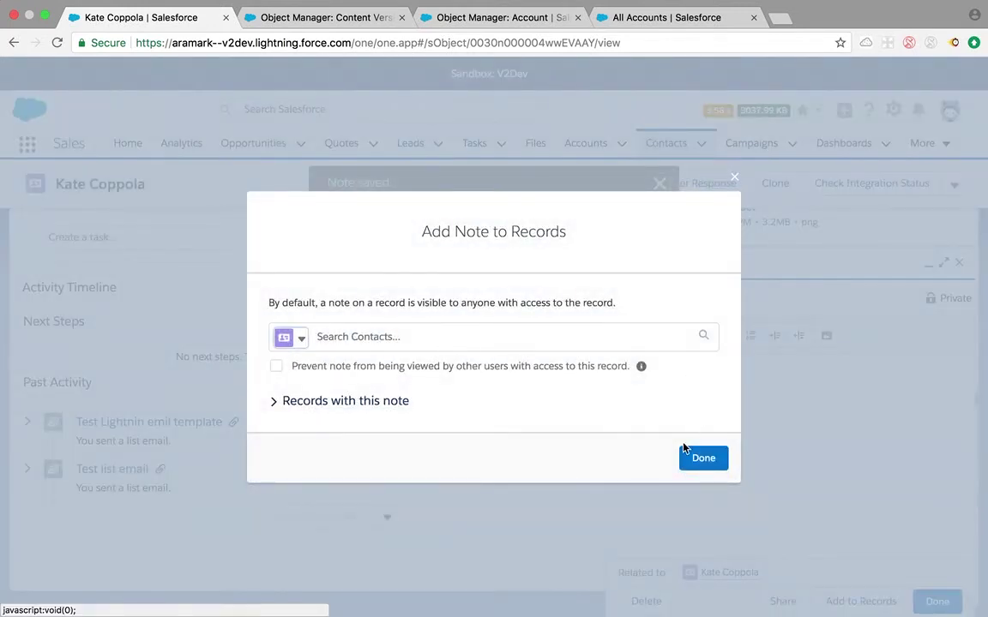
- Link the note to a second recent contact and finish the note
click(423, 339)
click(407, 347)
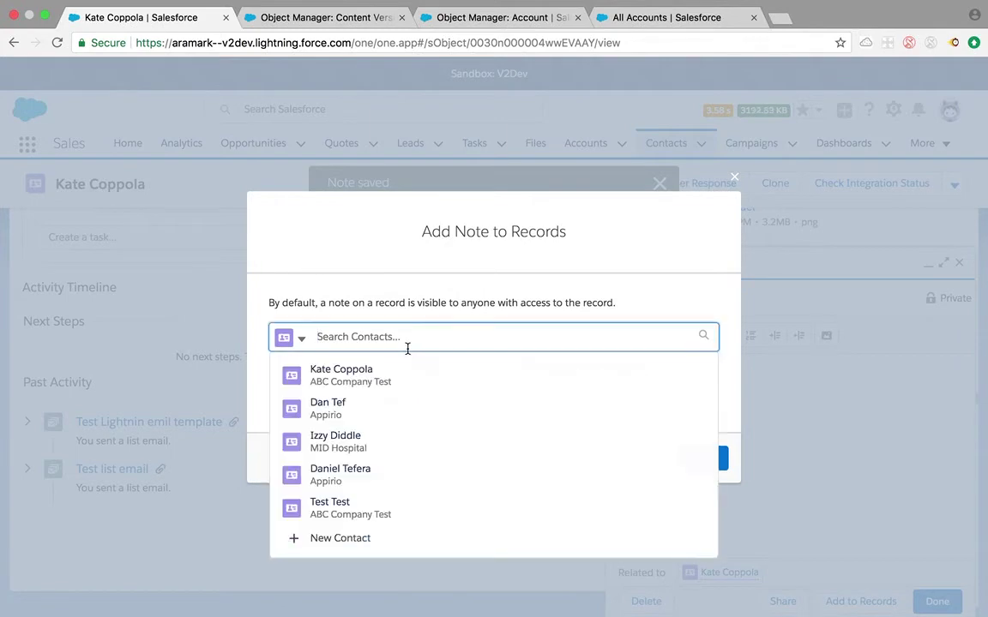
click(393, 406)
click(703, 480)
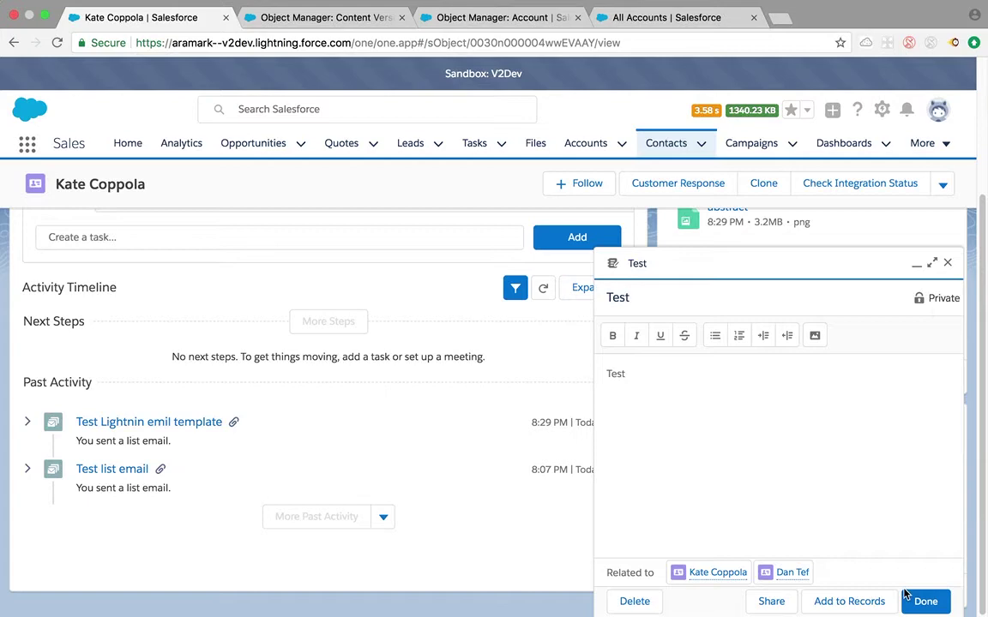
click(927, 600)
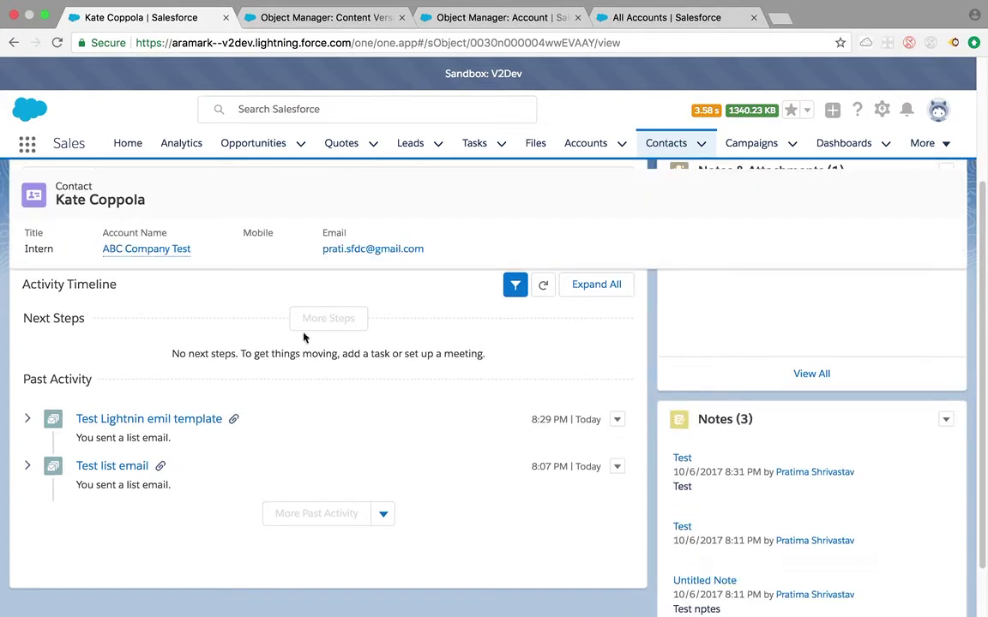
- Return to the contact header, then switch to the Object Manager: Content Version page layouts
scroll(468, 453, up, 4)
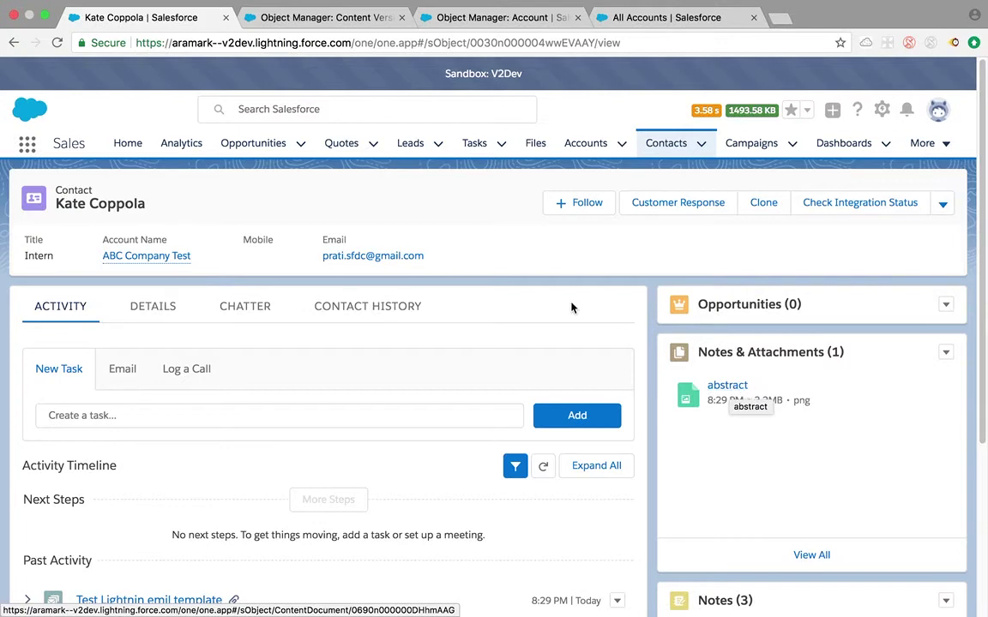
mouse_move(143, 264)
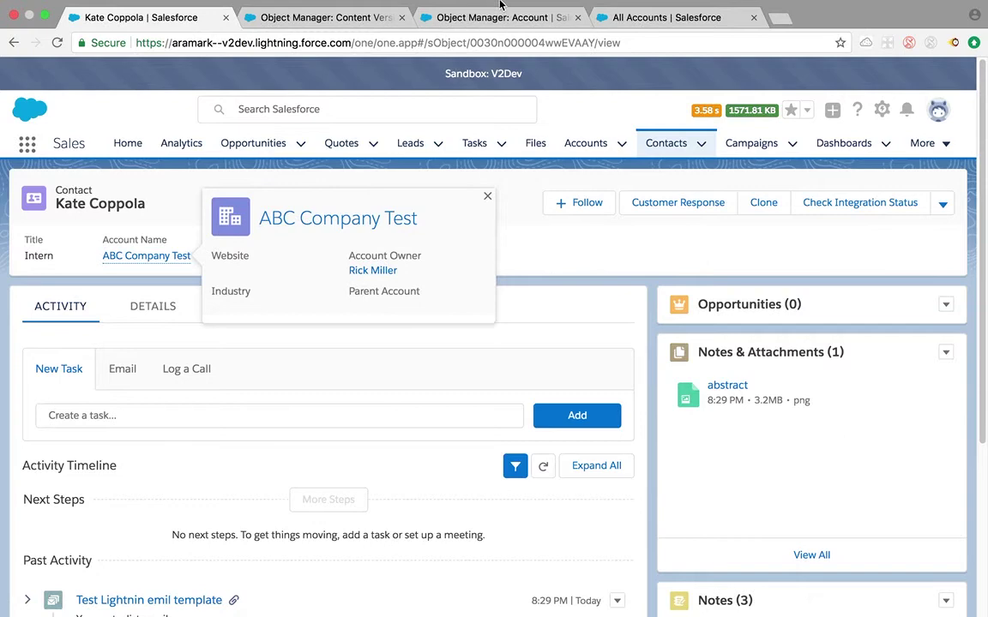
click(298, 18)
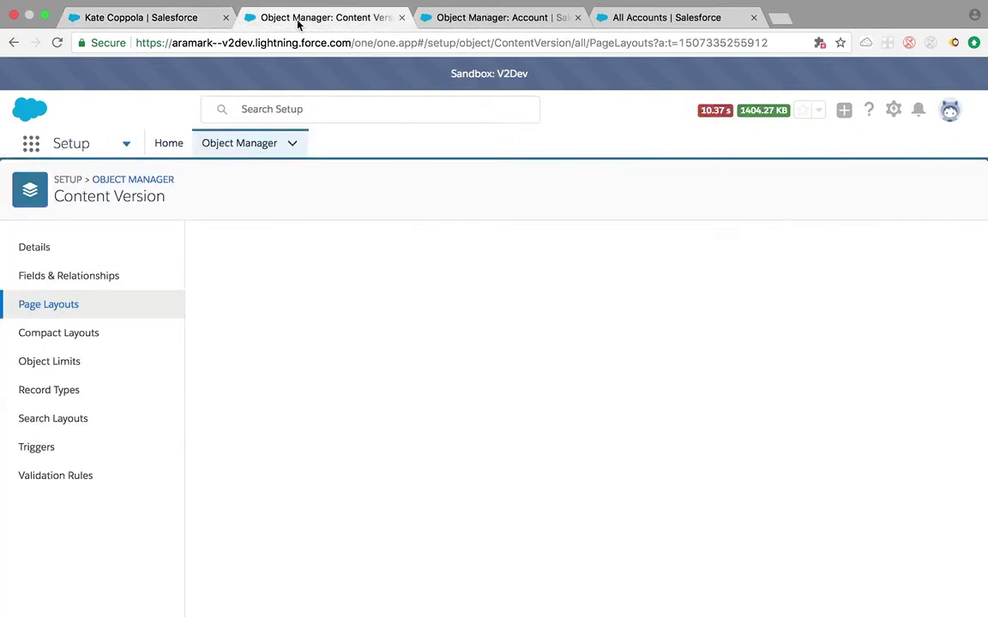
- Filter the Object Manager list by 'content' and open the Content Version object
click(240, 143)
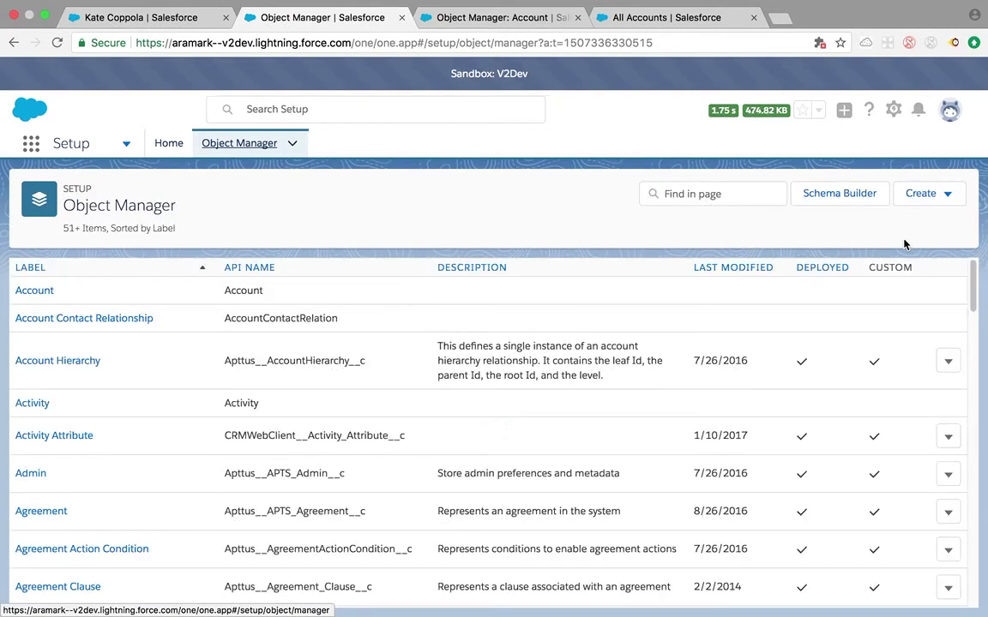
click(701, 197)
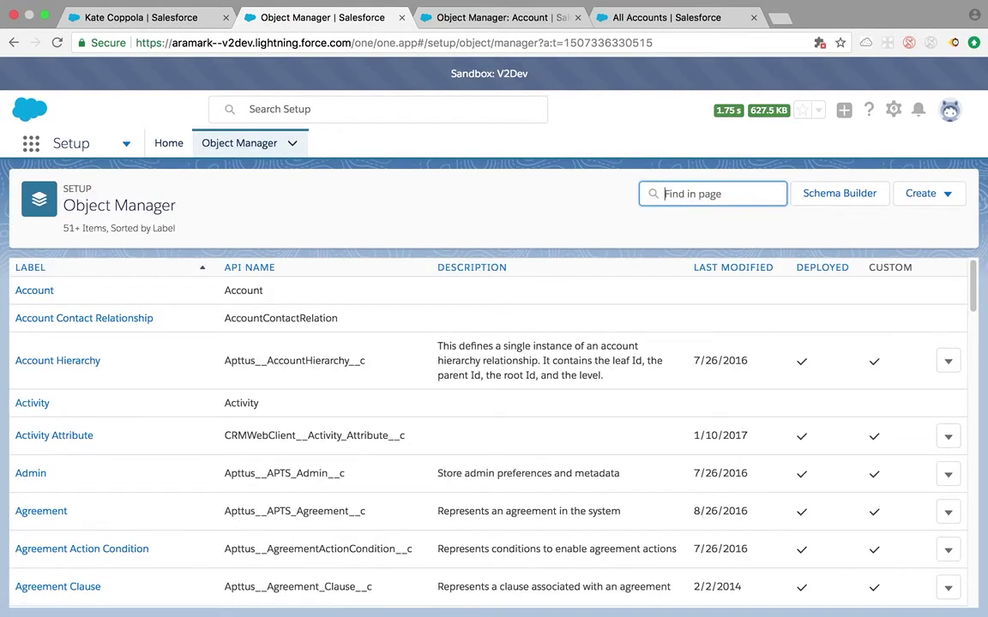
text(content v)
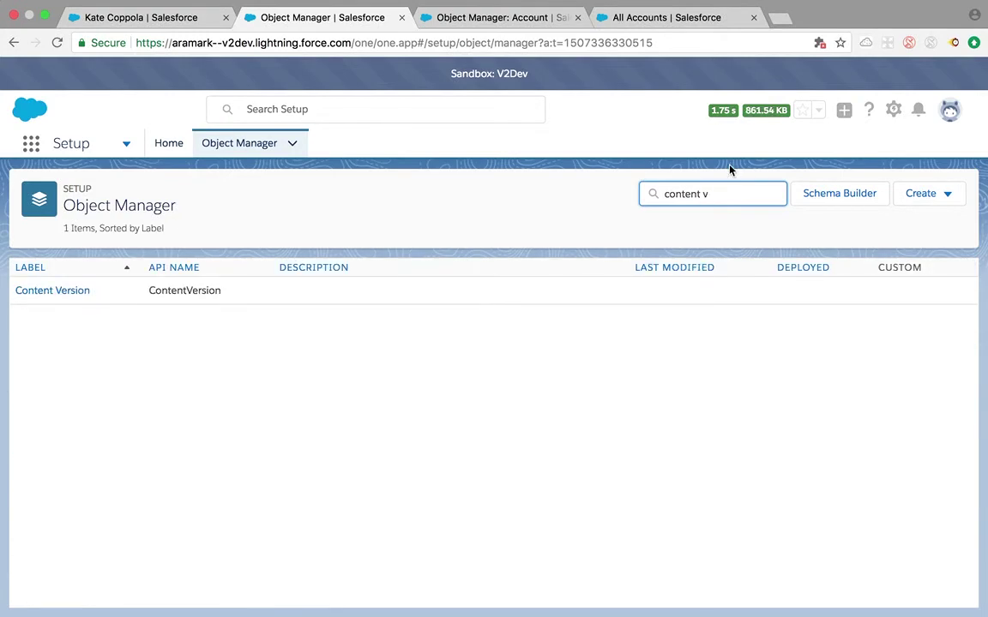
click(41, 293)
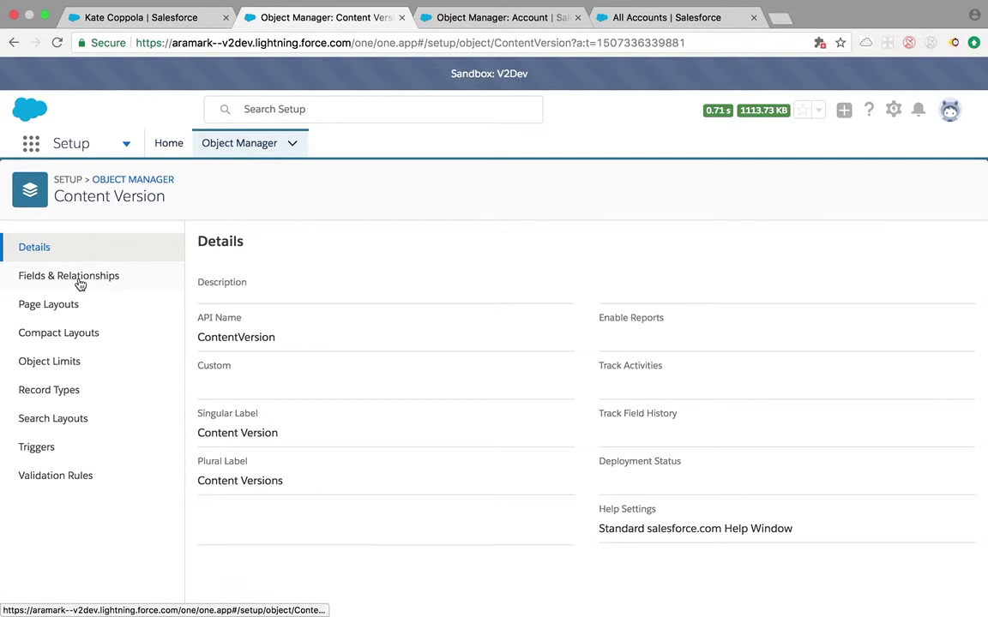
- Open the General page layout, scroll through its fields, then return to the contact's page
click(65, 306)
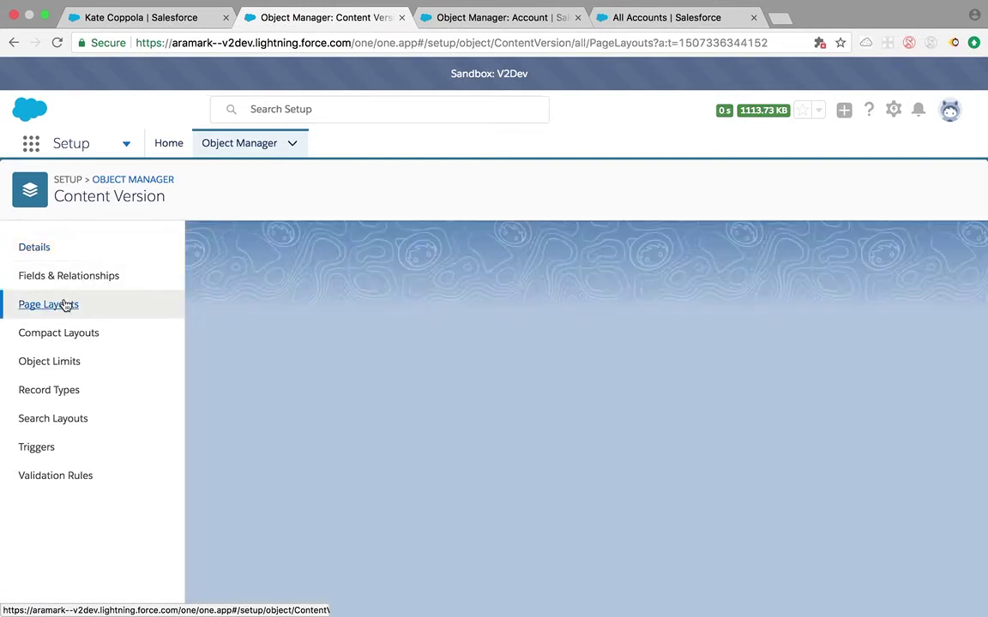
click(214, 314)
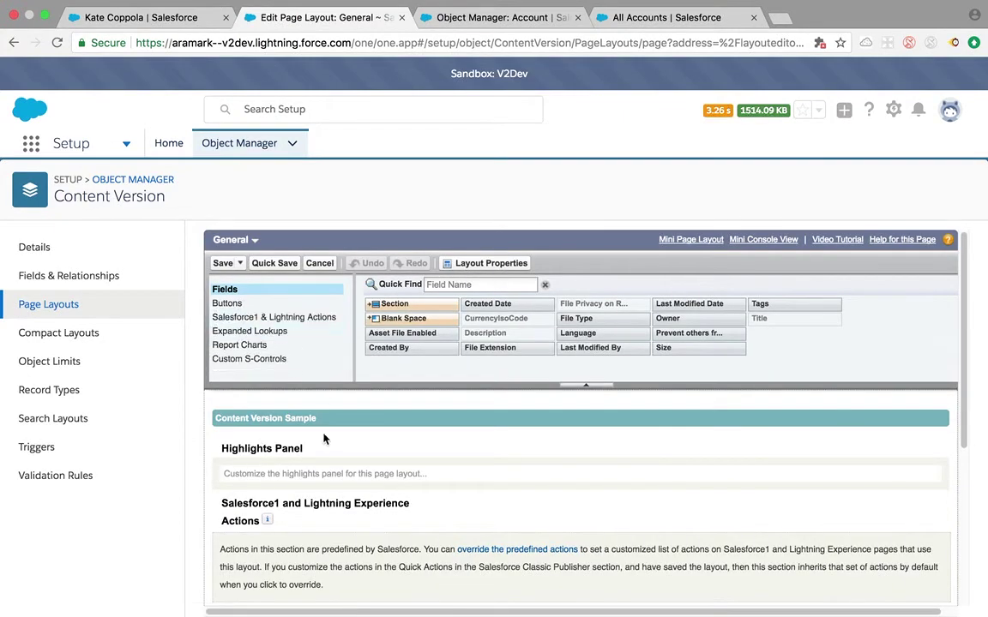
scroll(326, 437, down, 5)
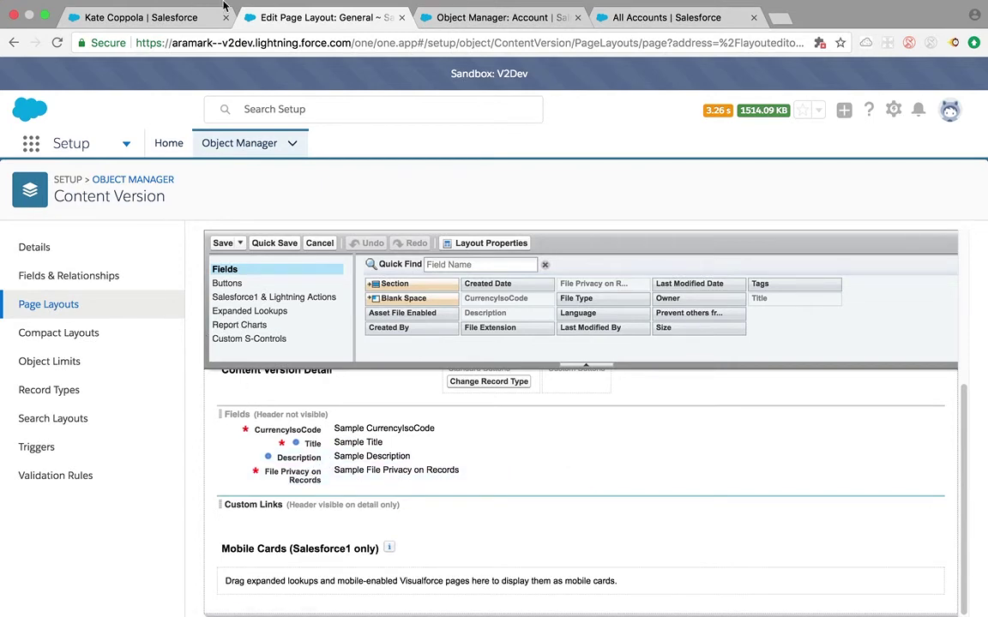
click(171, 18)
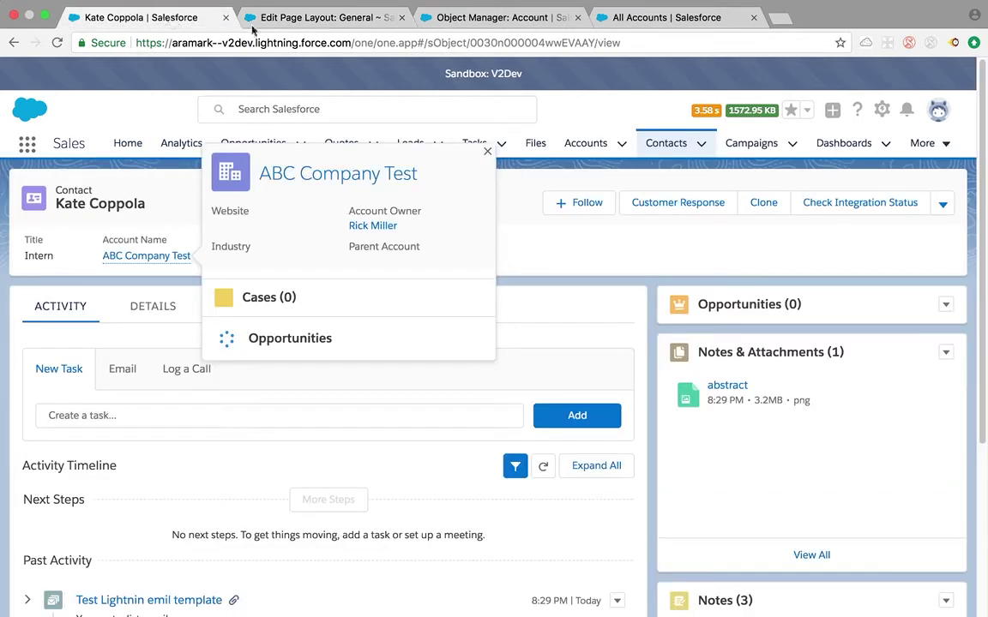
- Open Files 'Owned by Me' and briefly preview the Test note and the abstract image
click(536, 144)
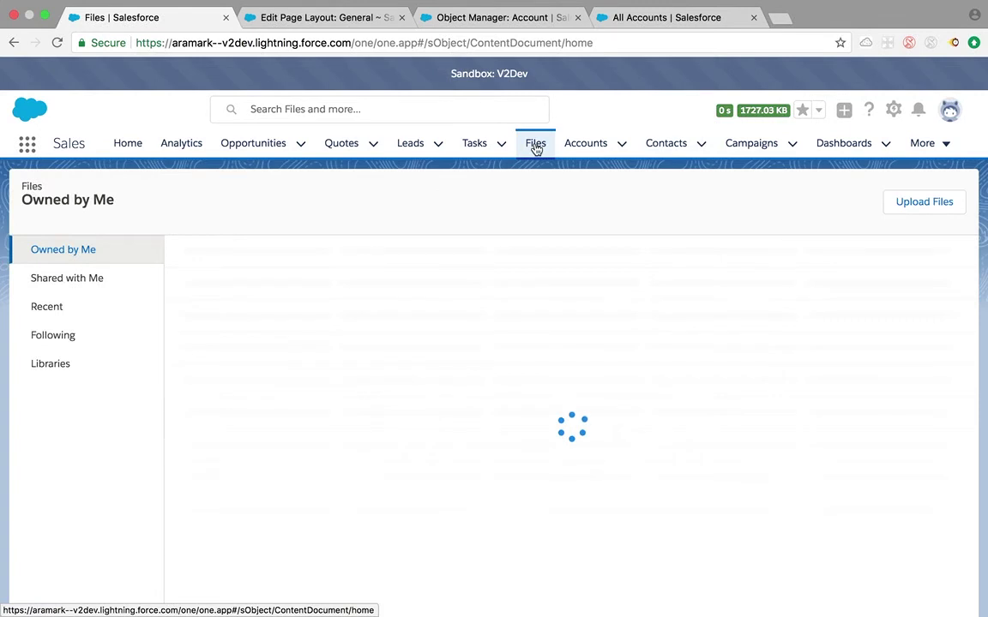
click(225, 279)
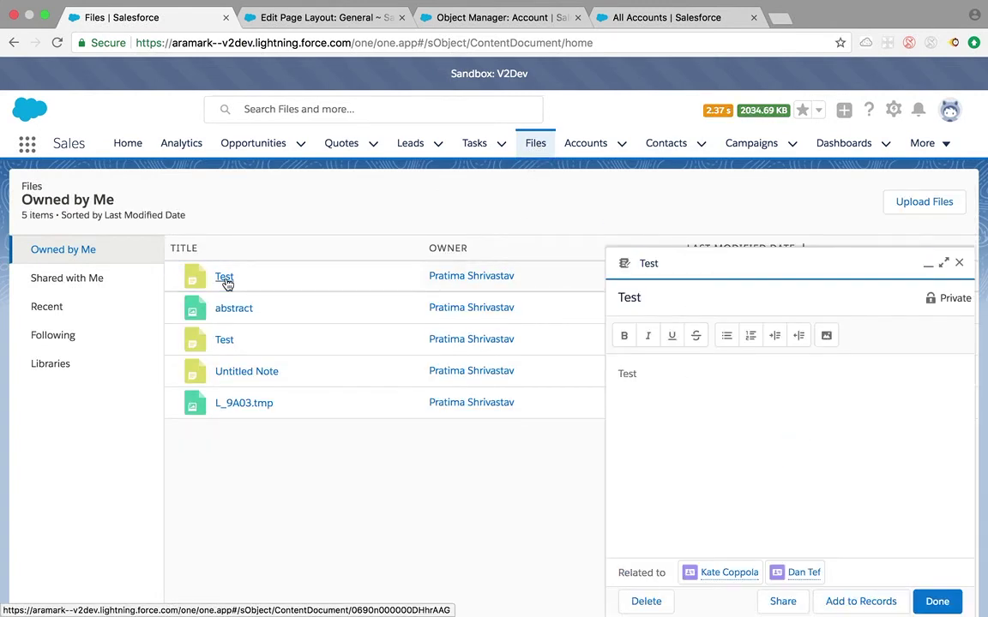
click(959, 263)
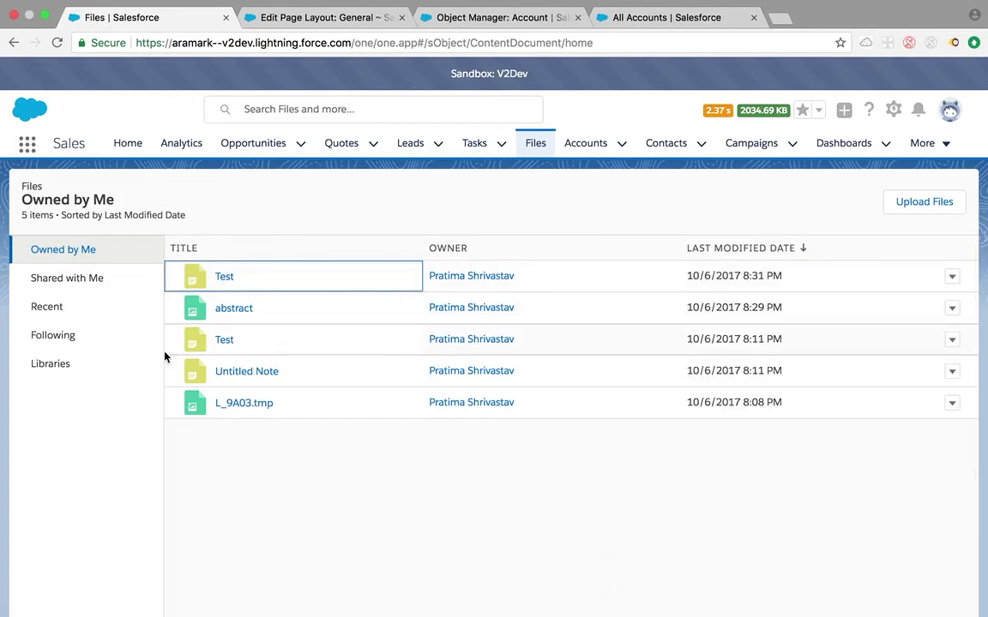
click(225, 311)
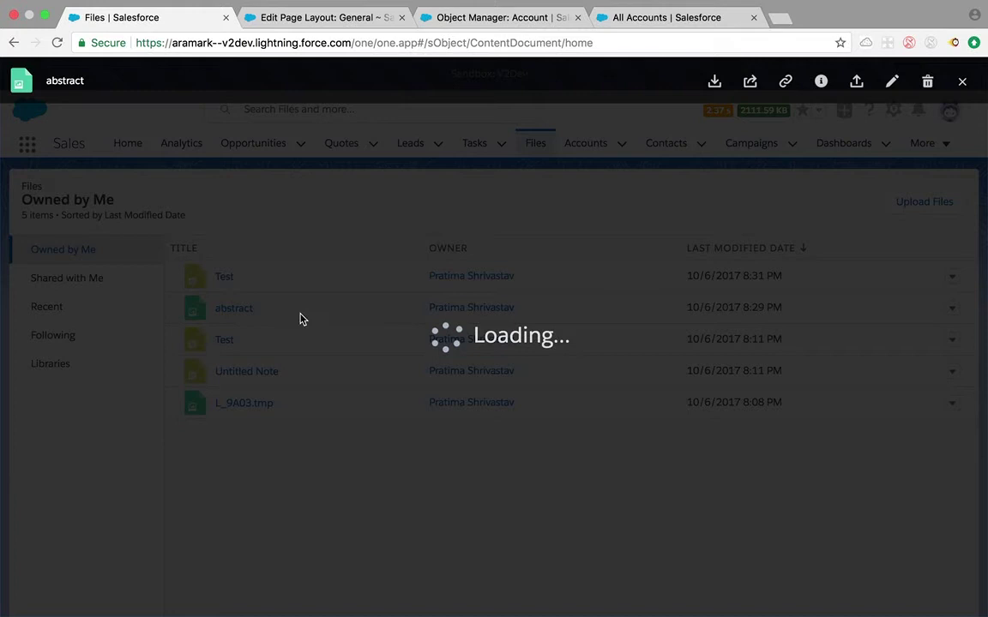
click(962, 83)
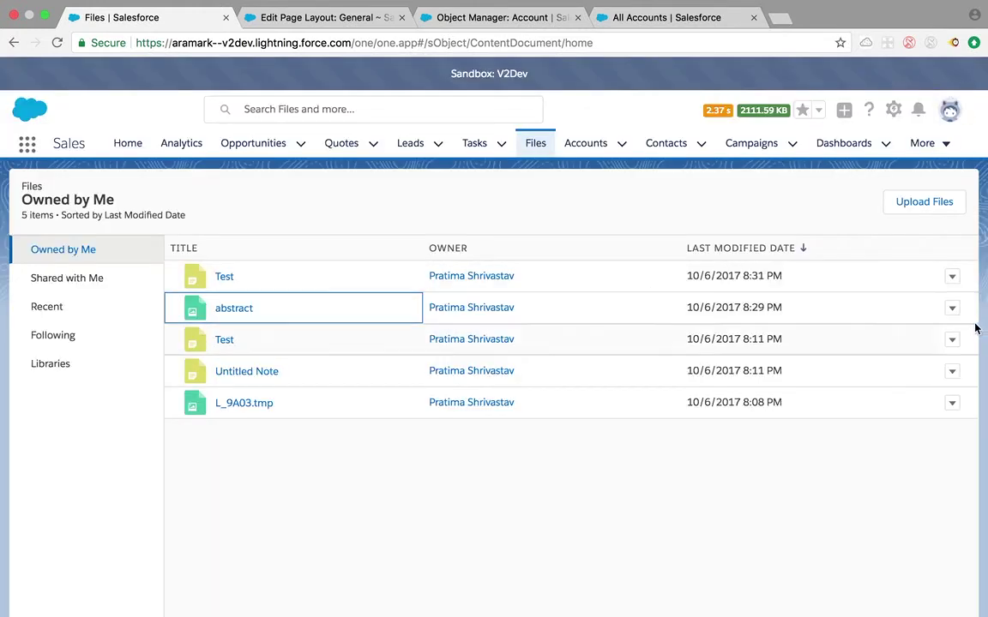
click(952, 309)
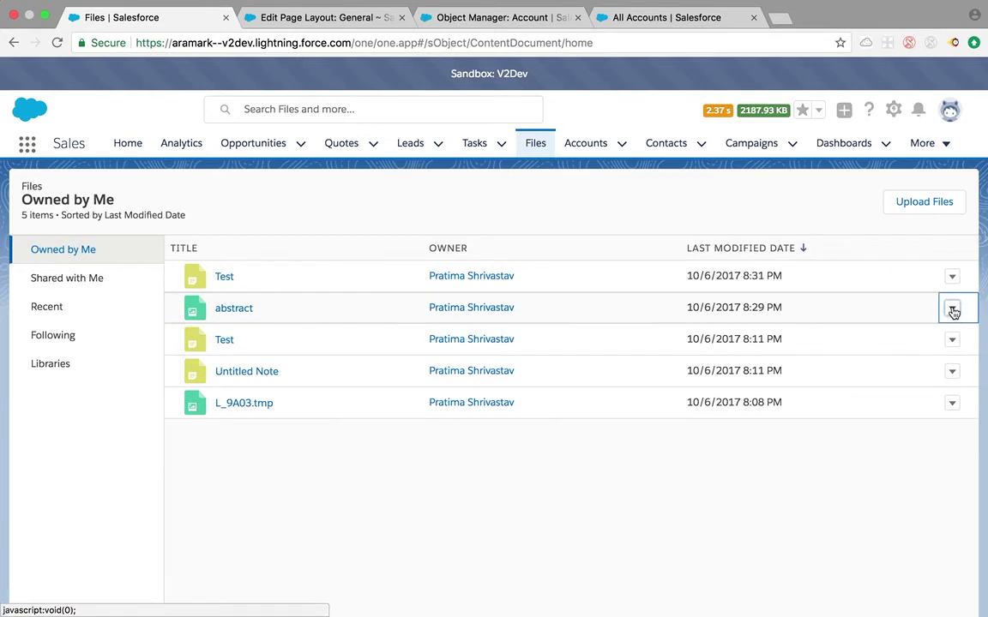
- Edit the abstract file's details, setting File Privacy on Records to Private on Records, and save
click(896, 468)
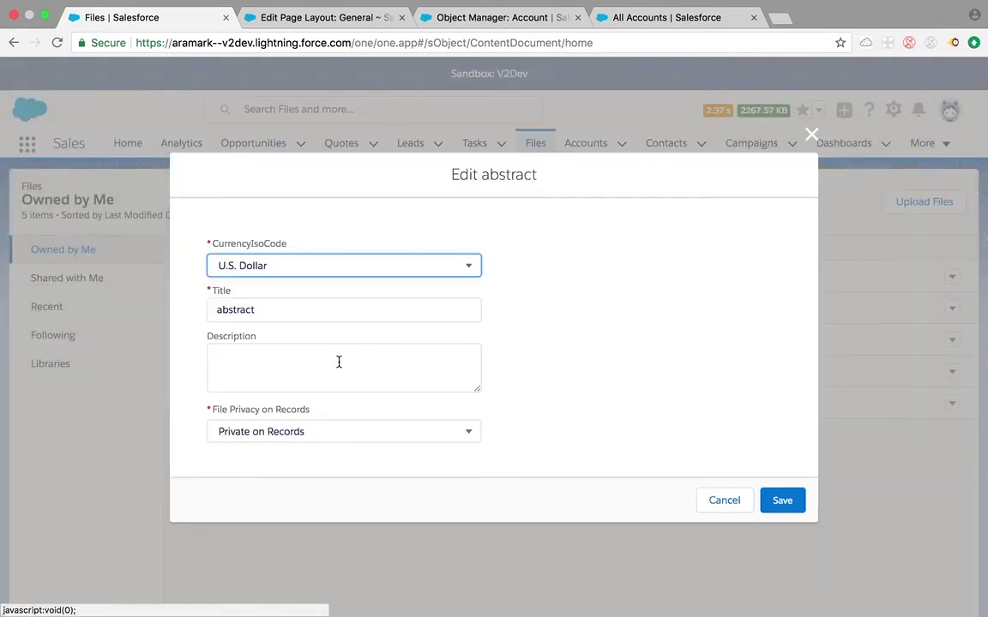
click(349, 439)
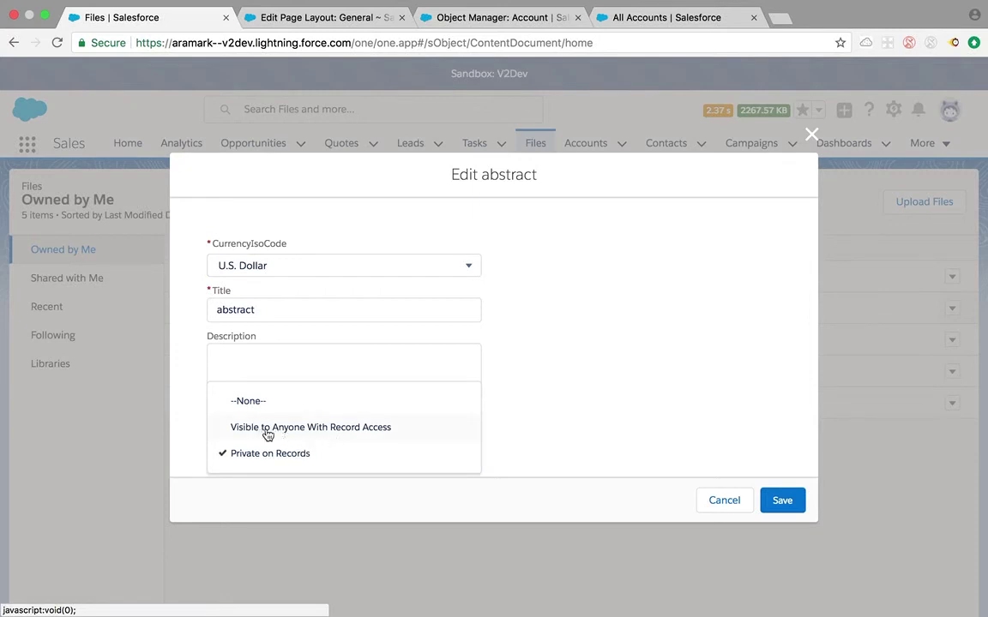
click(374, 455)
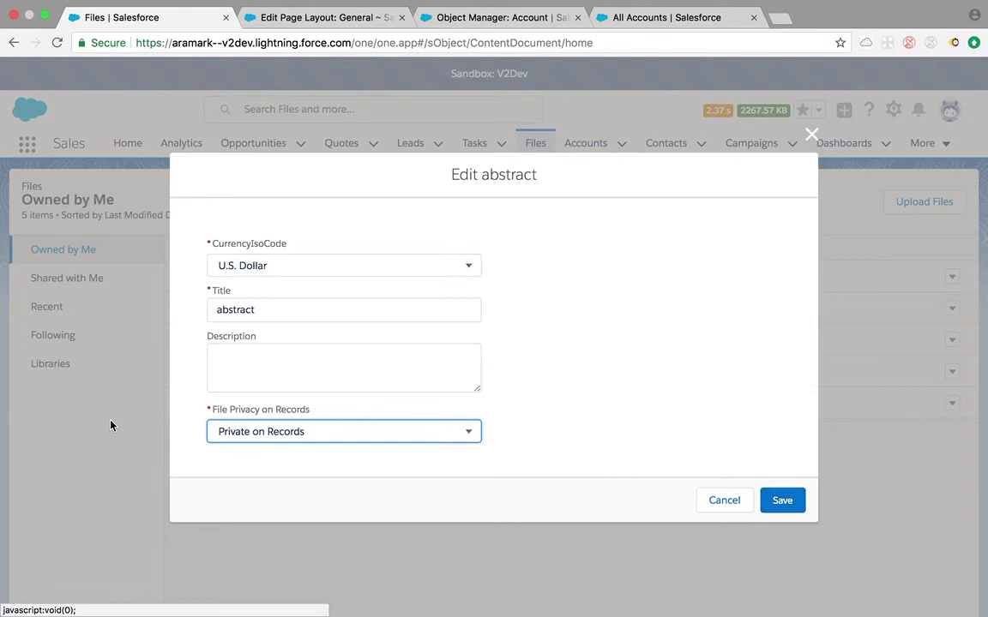
click(284, 432)
click(315, 453)
click(780, 504)
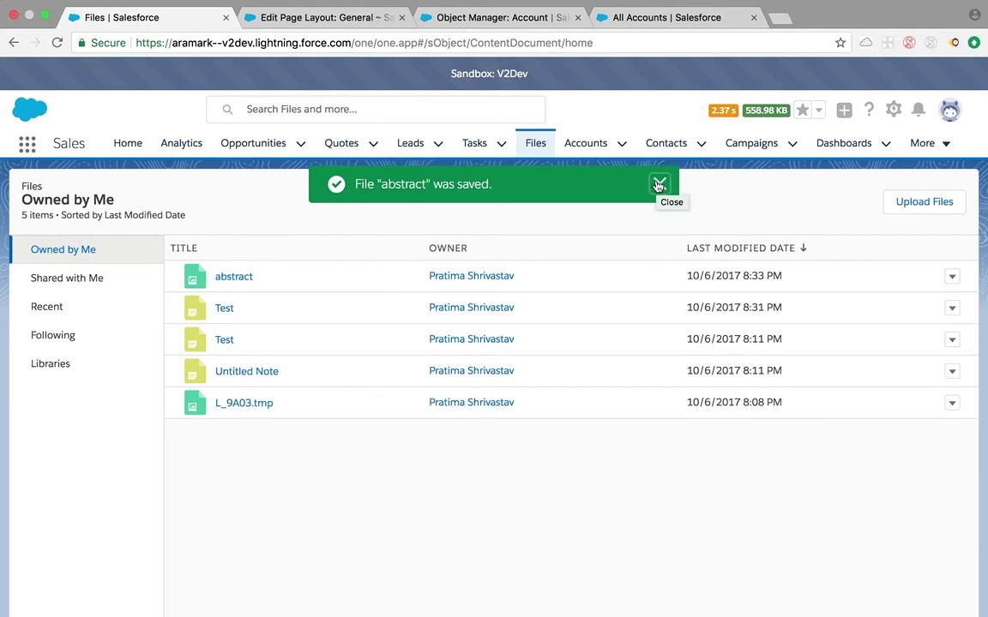
click(659, 186)
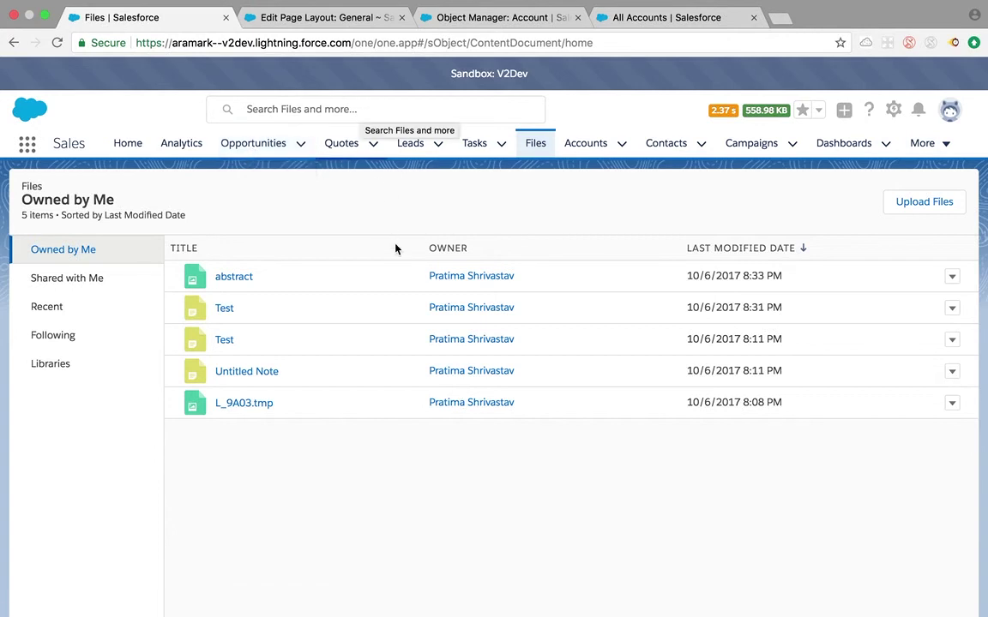
- Open the Art Corp lead from the Leads tab's Recently Viewed list
click(410, 148)
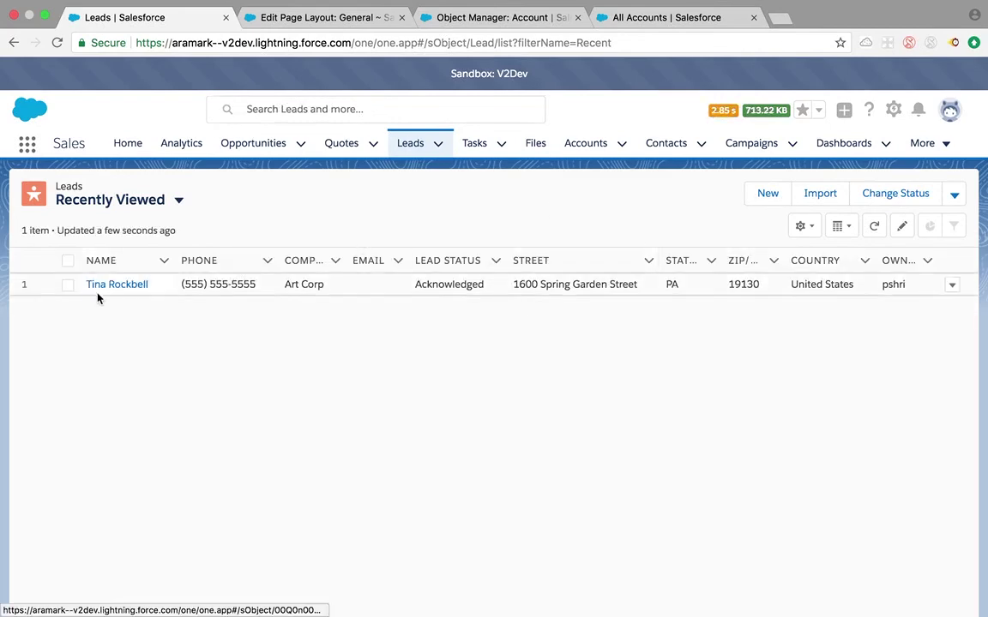
click(109, 289)
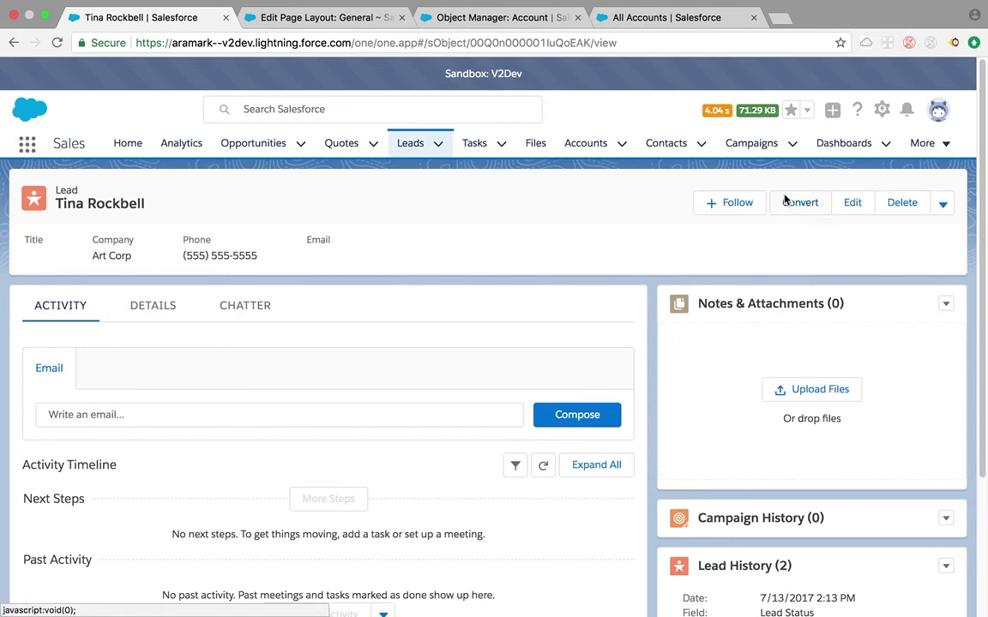
click(785, 201)
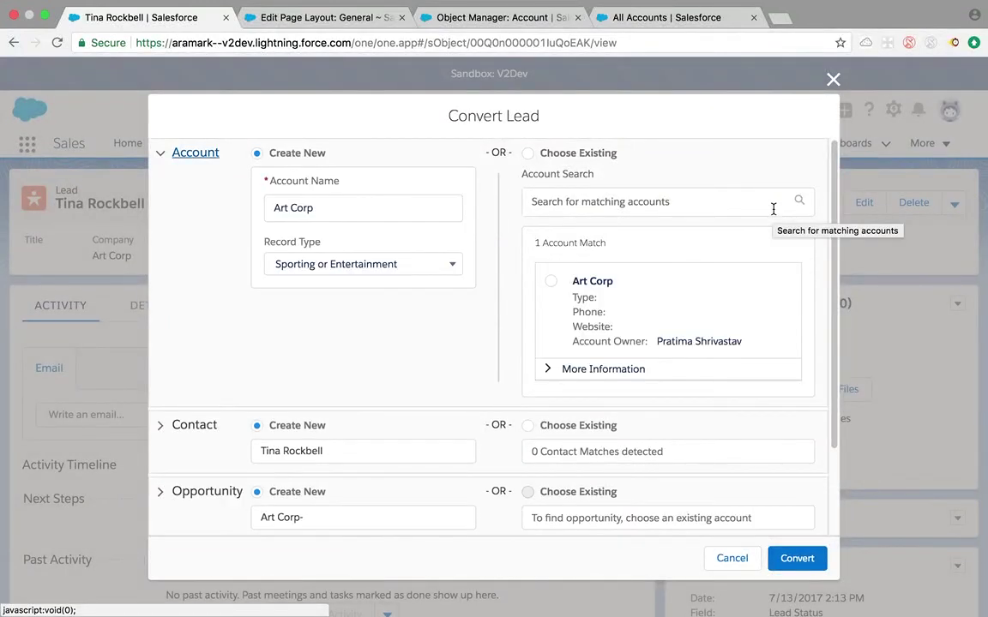
scroll(380, 313, down, 3)
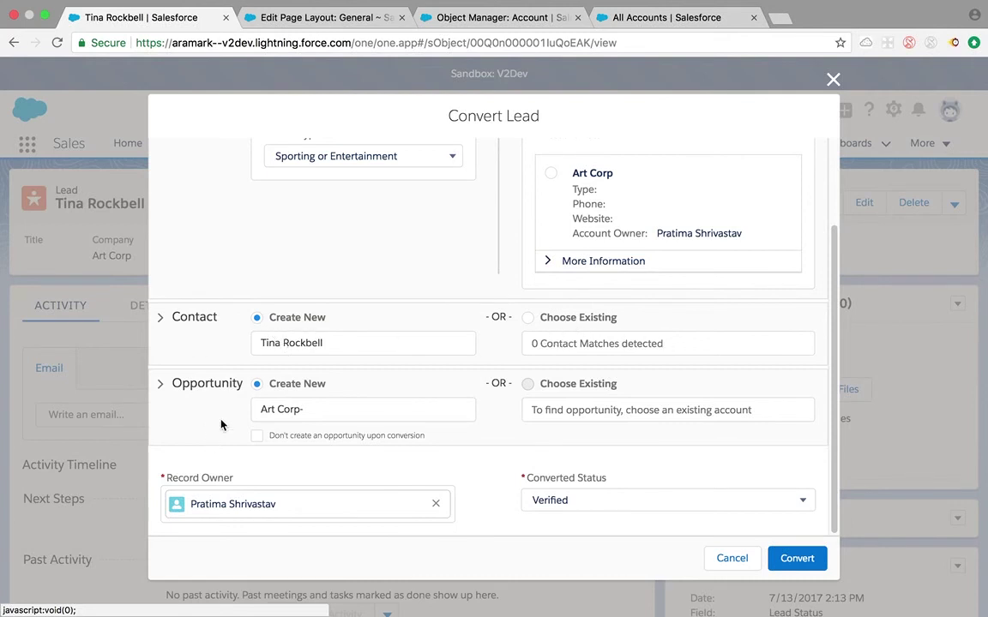
scroll(220, 424, up, 3)
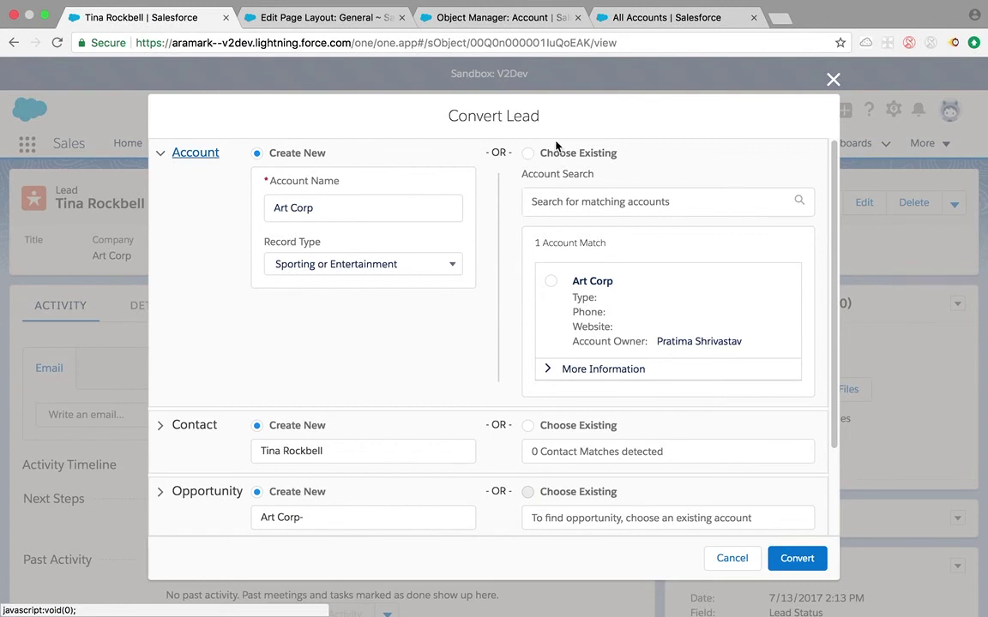
scroll(467, 337, down, 1)
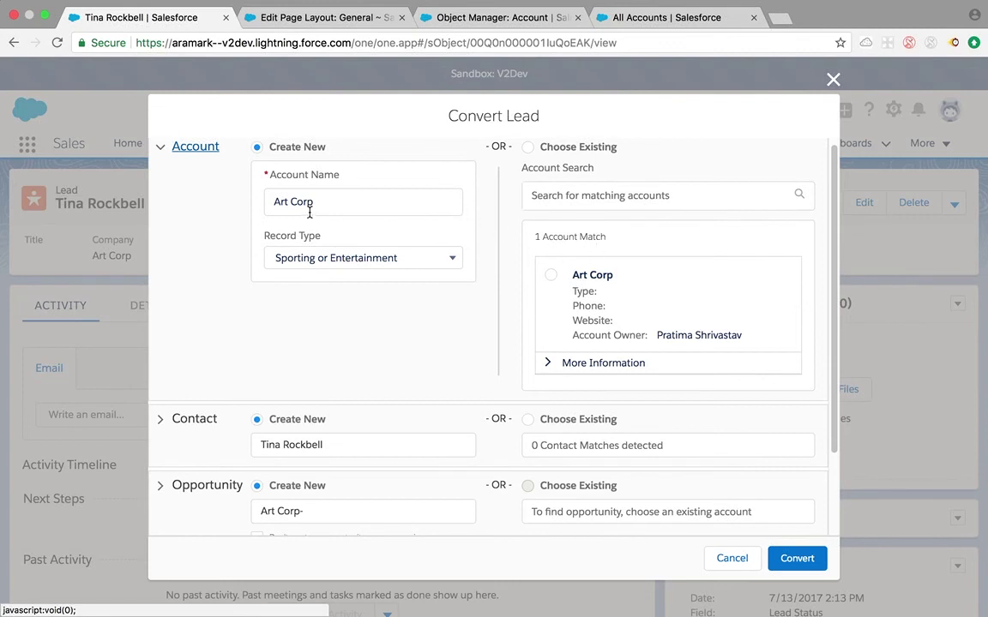
drag(314, 201, 272, 197)
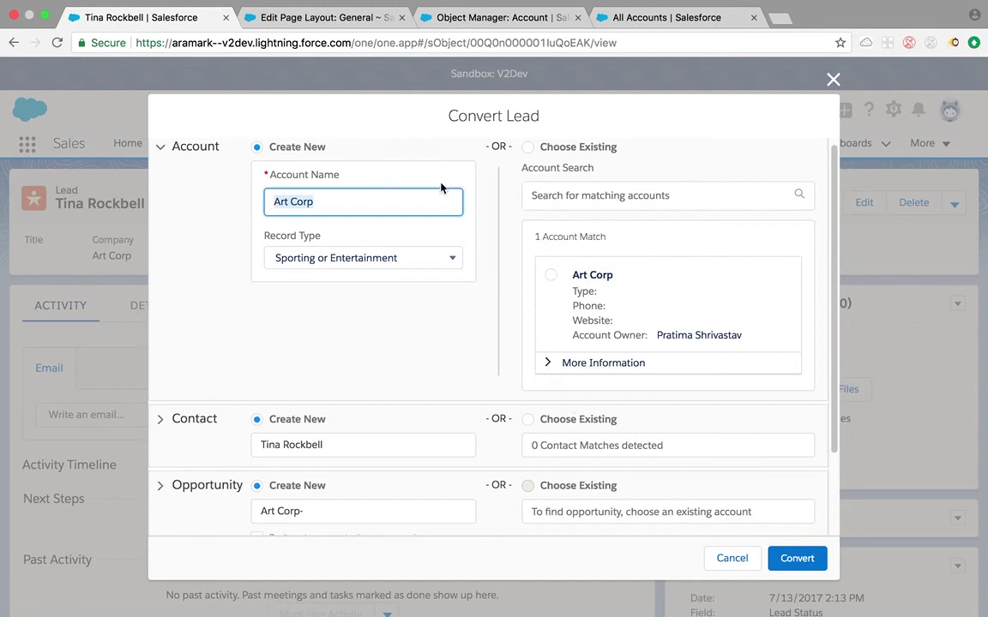
click(527, 146)
click(618, 204)
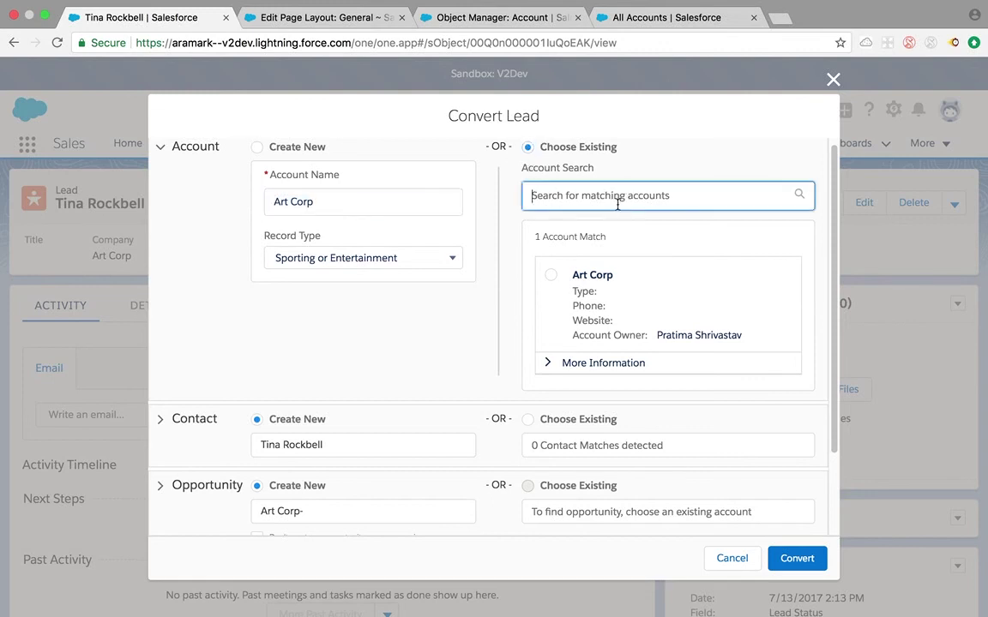
click(611, 225)
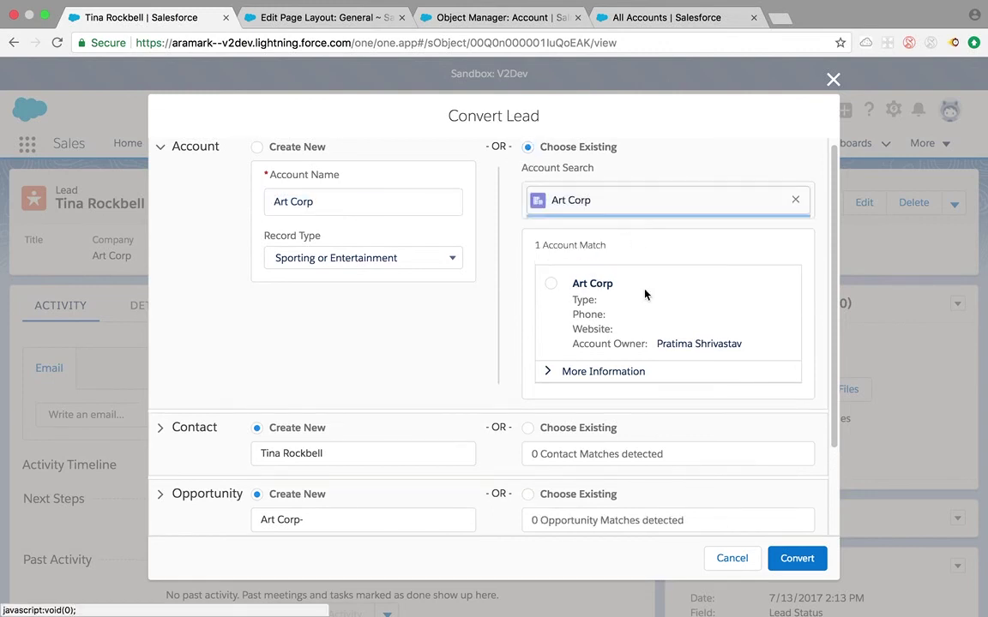
click(549, 371)
scroll(583, 429, down, 5)
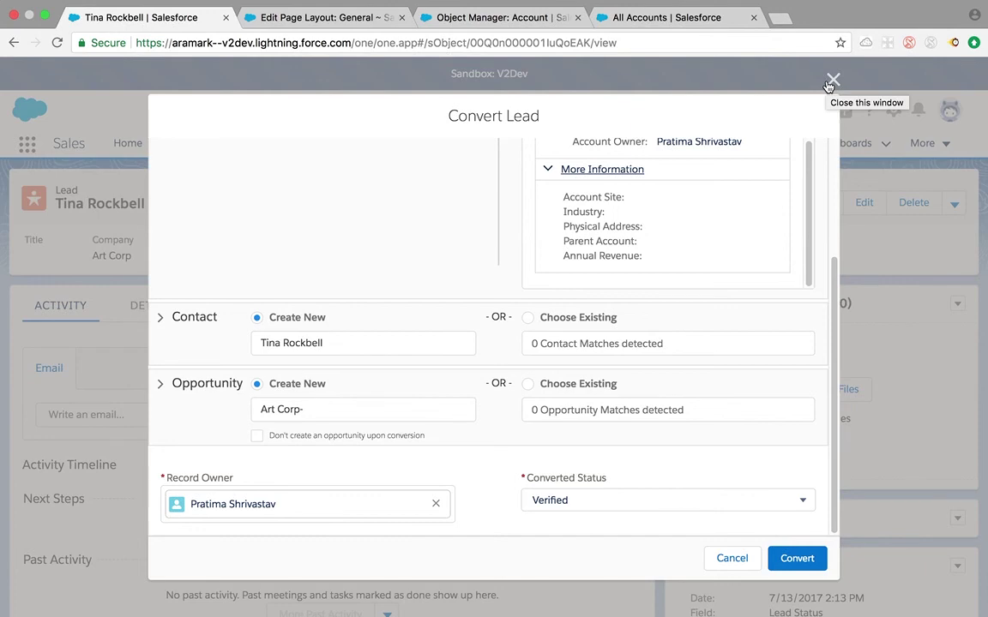
click(834, 82)
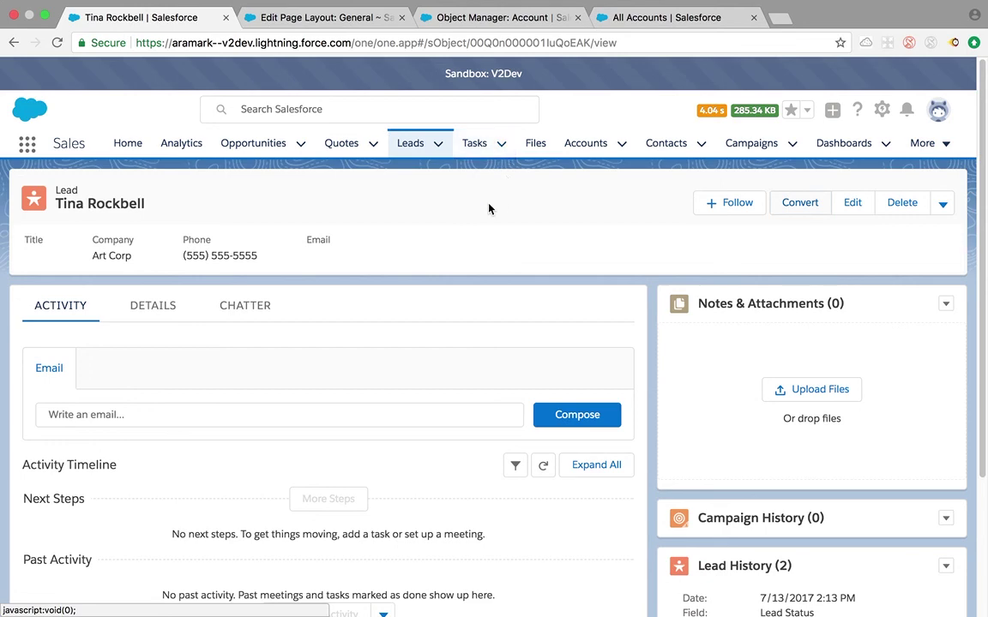
mouse_move(682, 3)
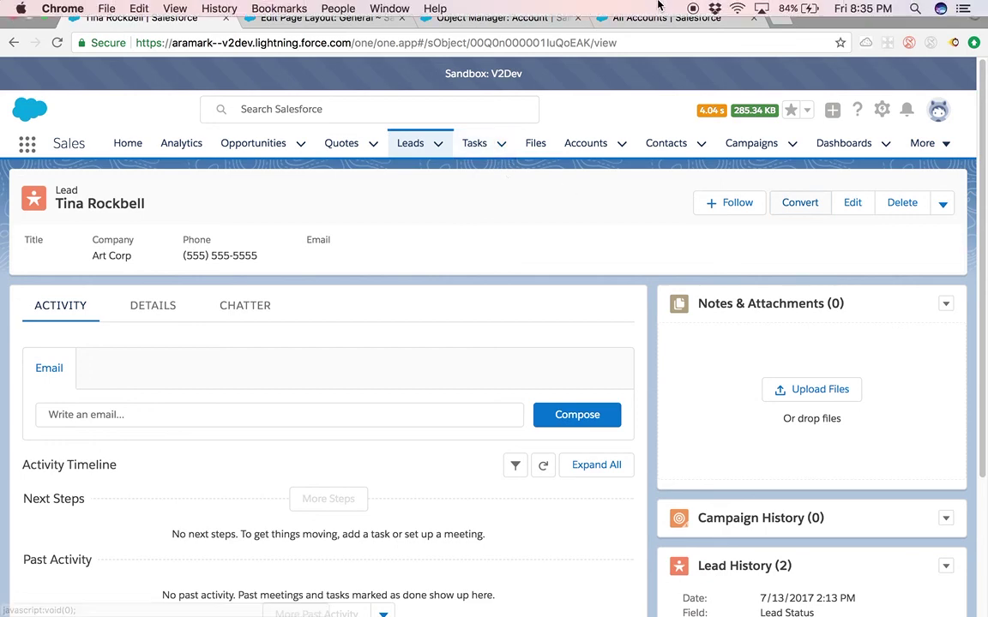